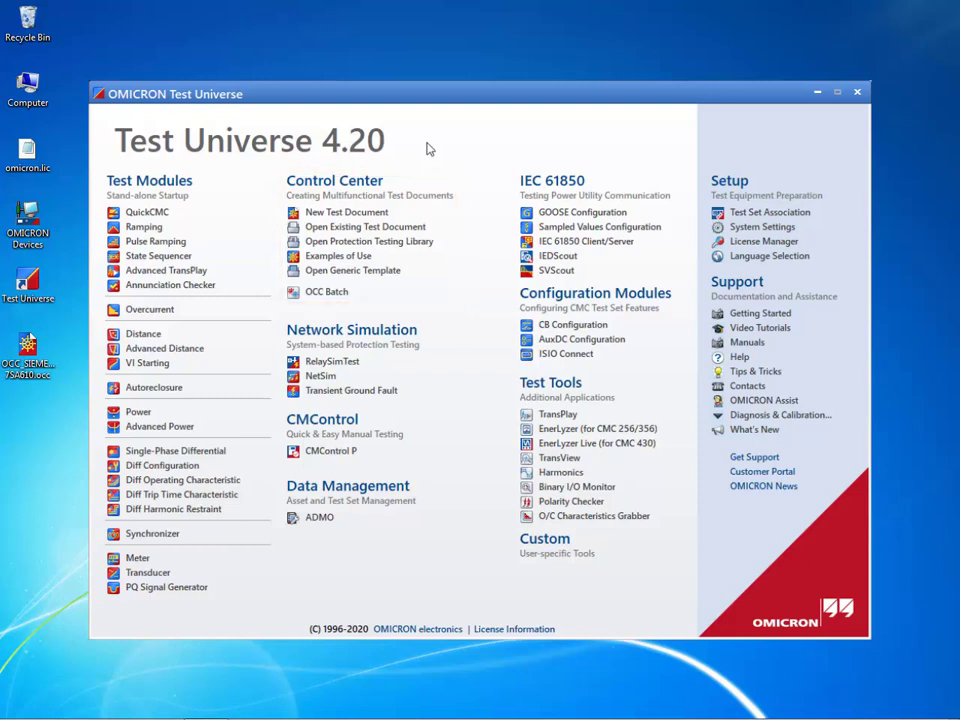
# Open the existing Control Center test document OCC_SIEMENS 7SA610 from the Desktop
pyautogui.click(338, 227)
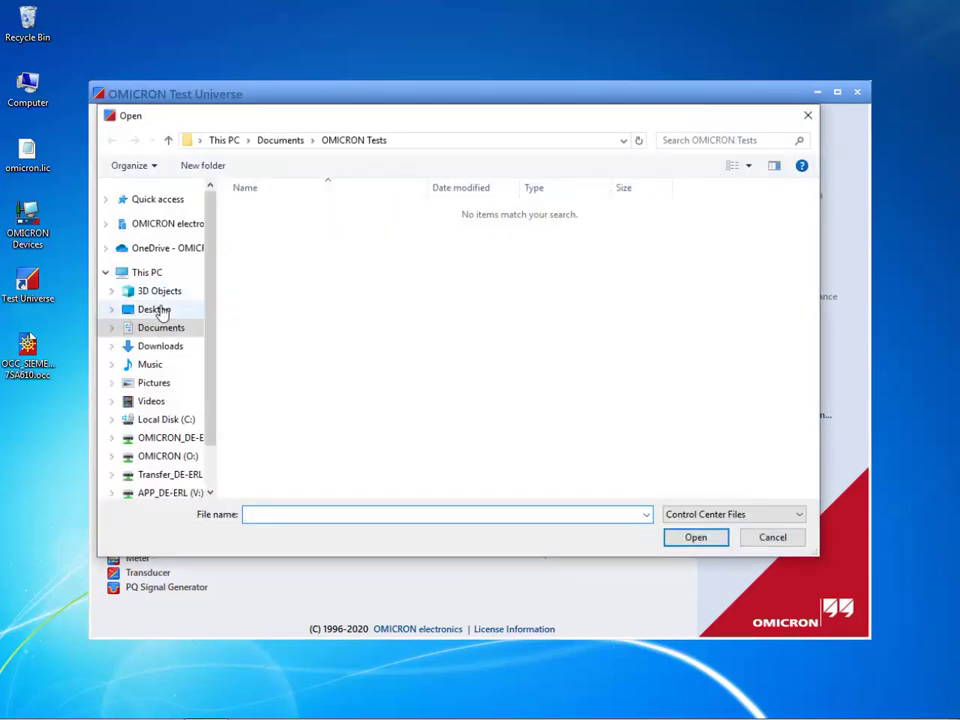
pyautogui.click(157, 311)
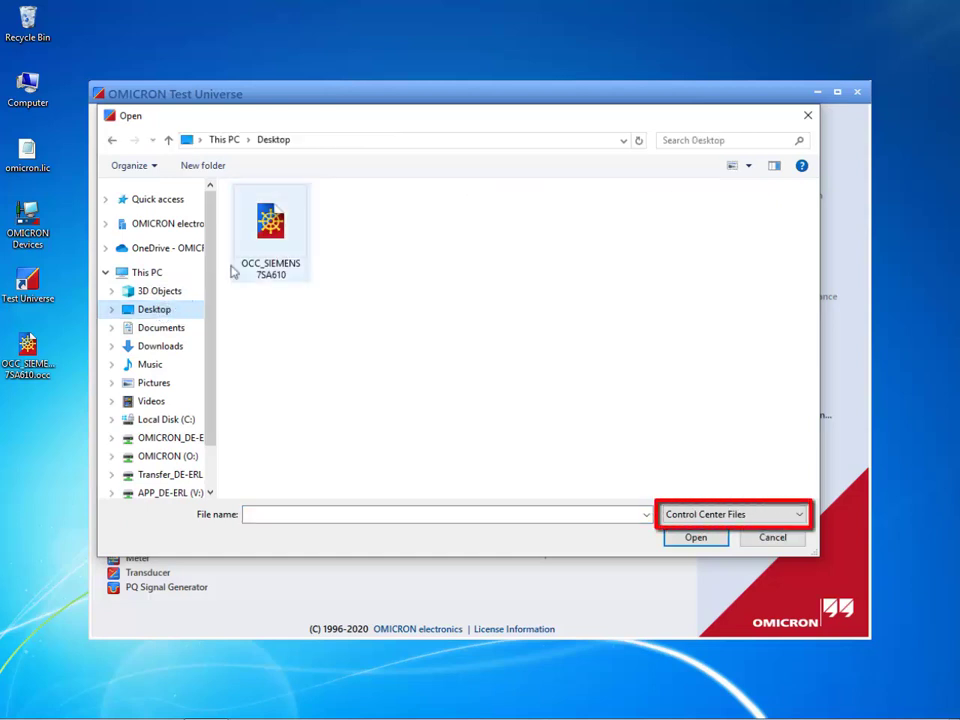
pyautogui.click(267, 253)
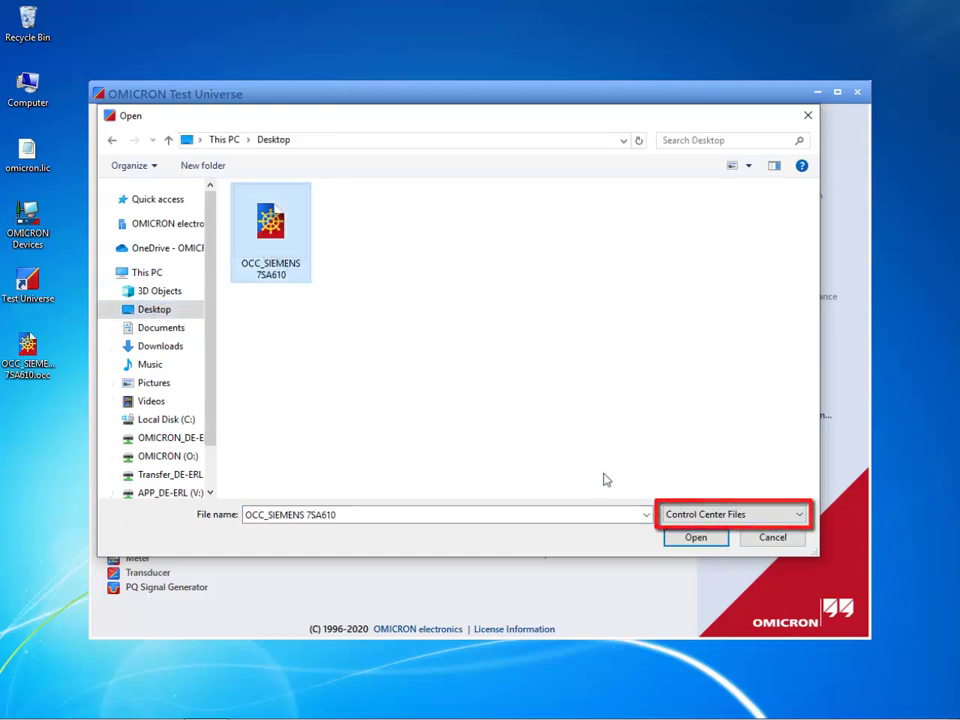
pyautogui.click(697, 539)
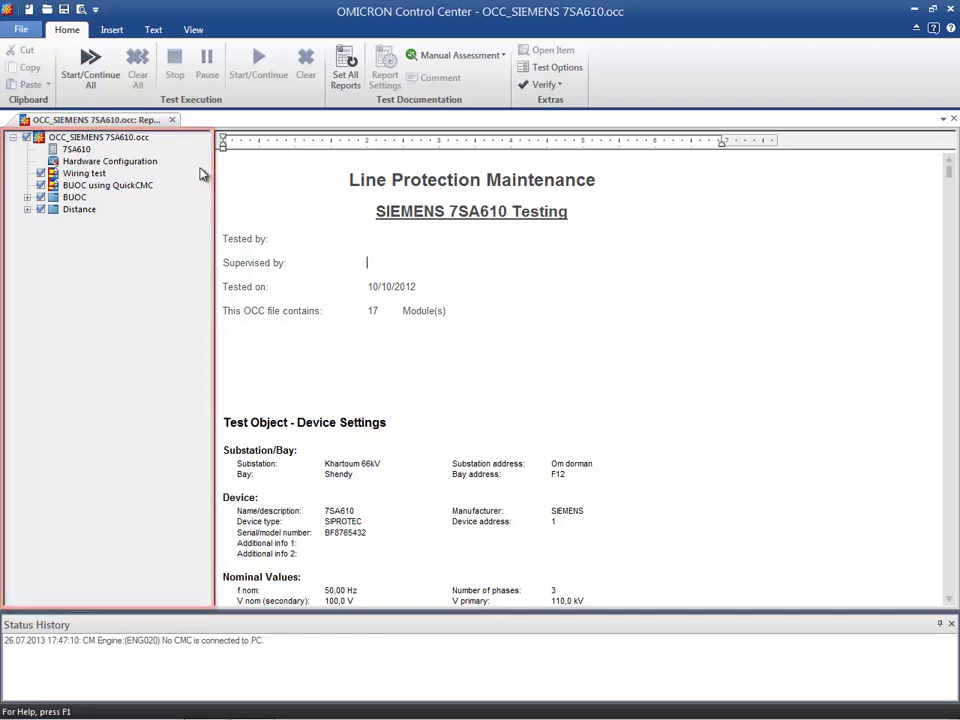
# Review the 7SA610 test object and Hardware Configuration report sections, and expand the Distance and BUOC groups
pyautogui.click(88, 151)
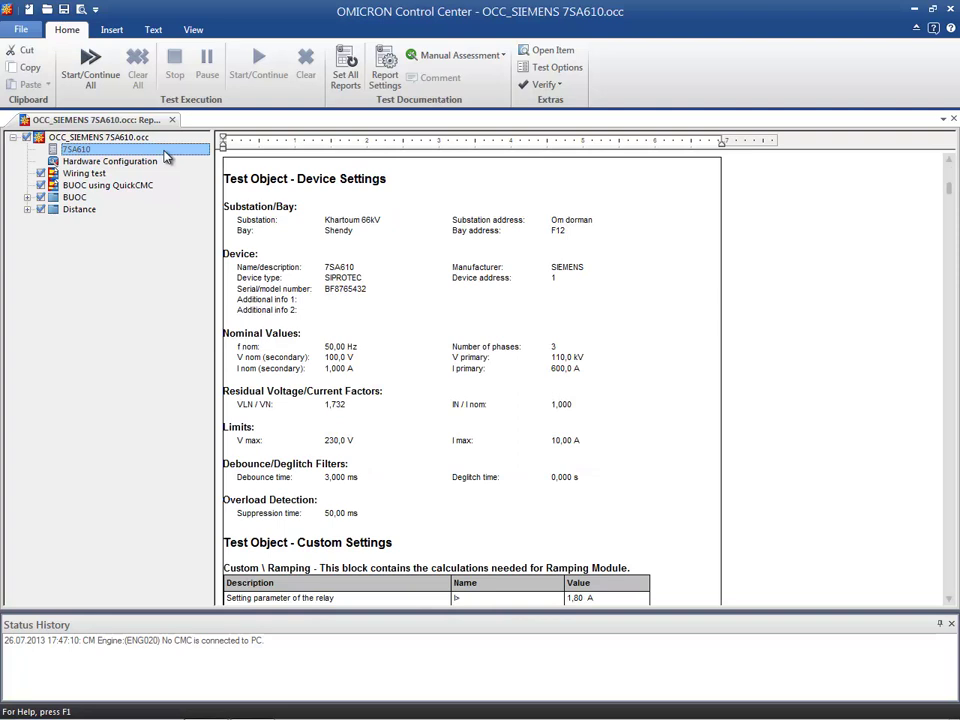
pyautogui.click(168, 161)
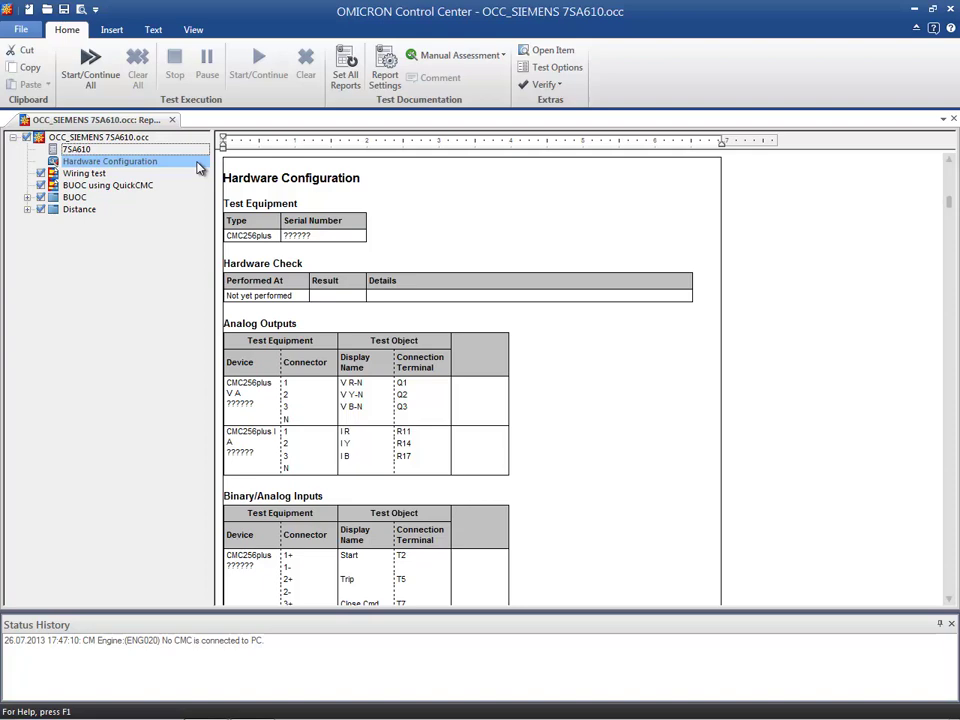
pyautogui.click(28, 210)
pyautogui.click(28, 198)
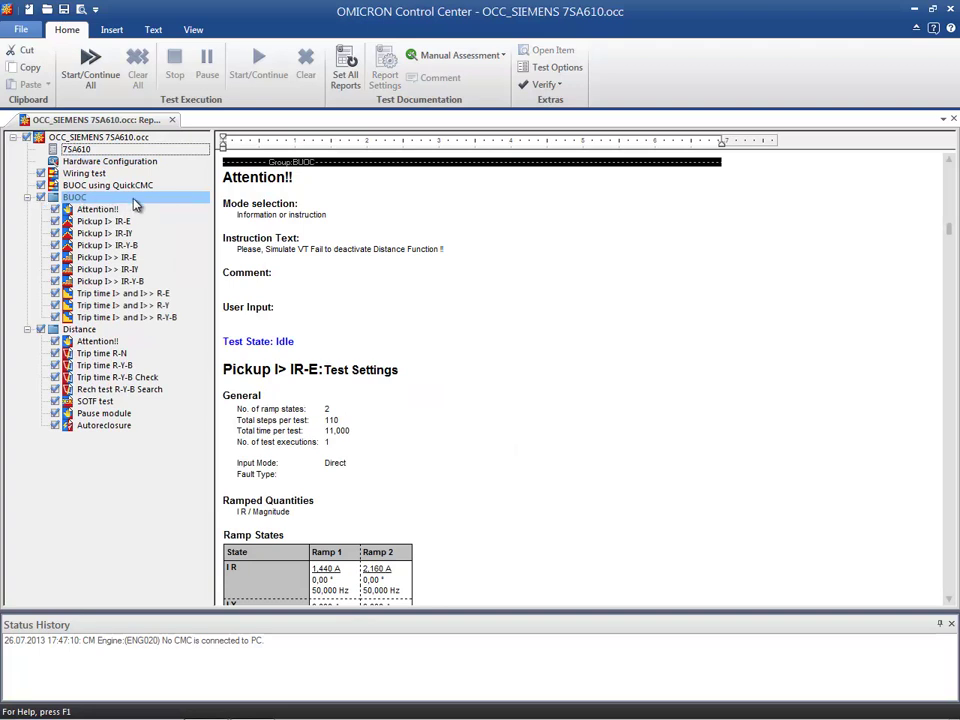
# Rename the Attention!! item in the BUOC group to Warning!!
pyautogui.click(101, 211)
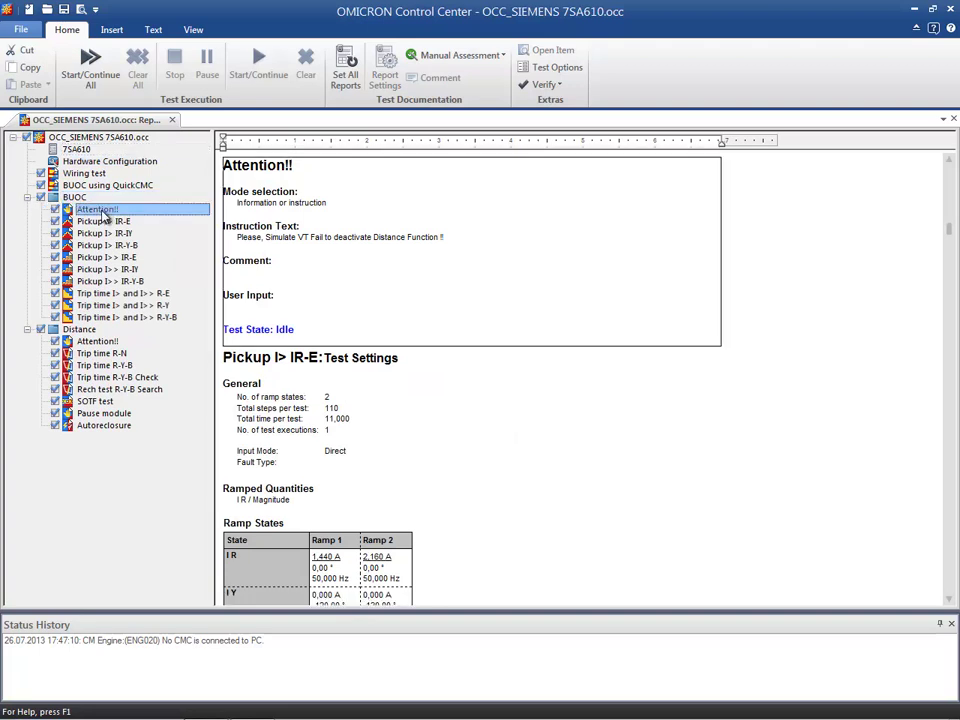
pyautogui.click(103, 211)
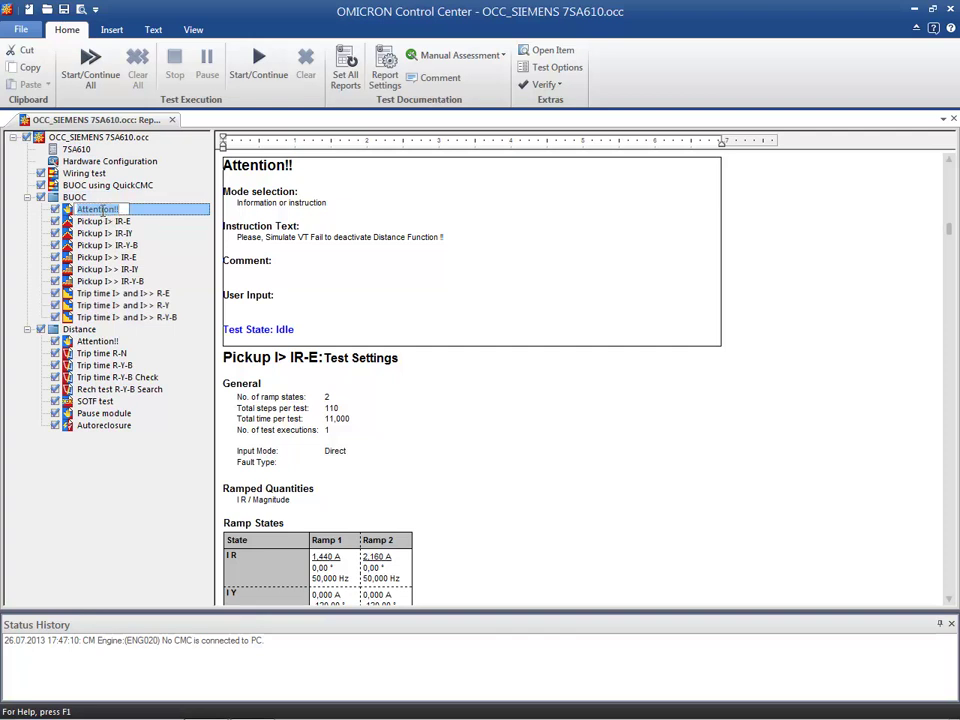
pyautogui.write('Warning!!')
pyautogui.press('Return')
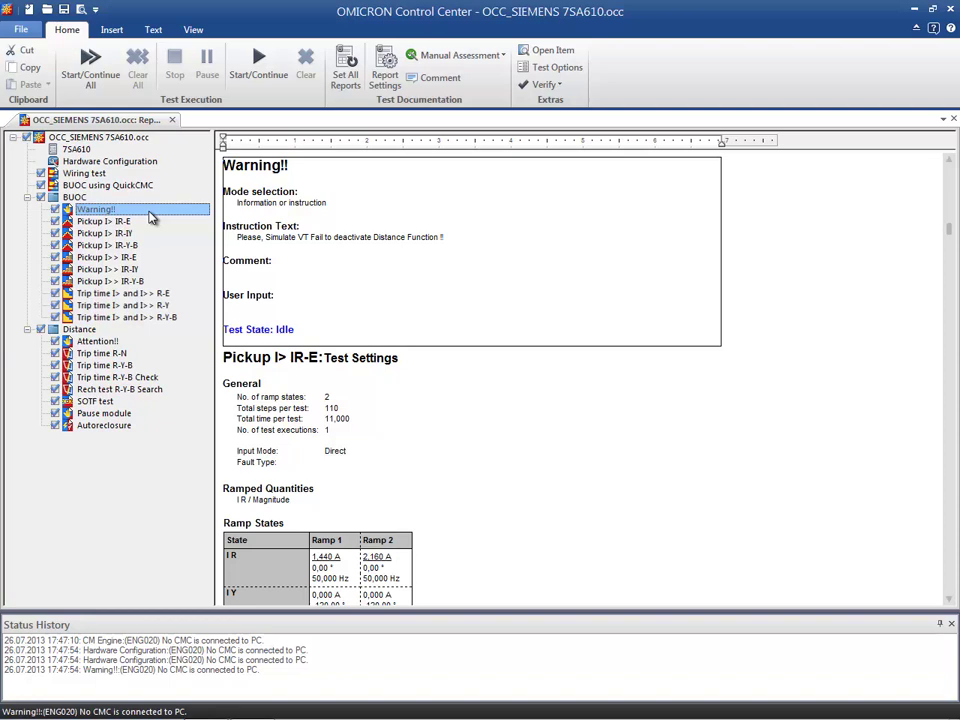
# Examine the report sections from Wiring test down through the BUOC group's pickup tests
pyautogui.click(100, 175)
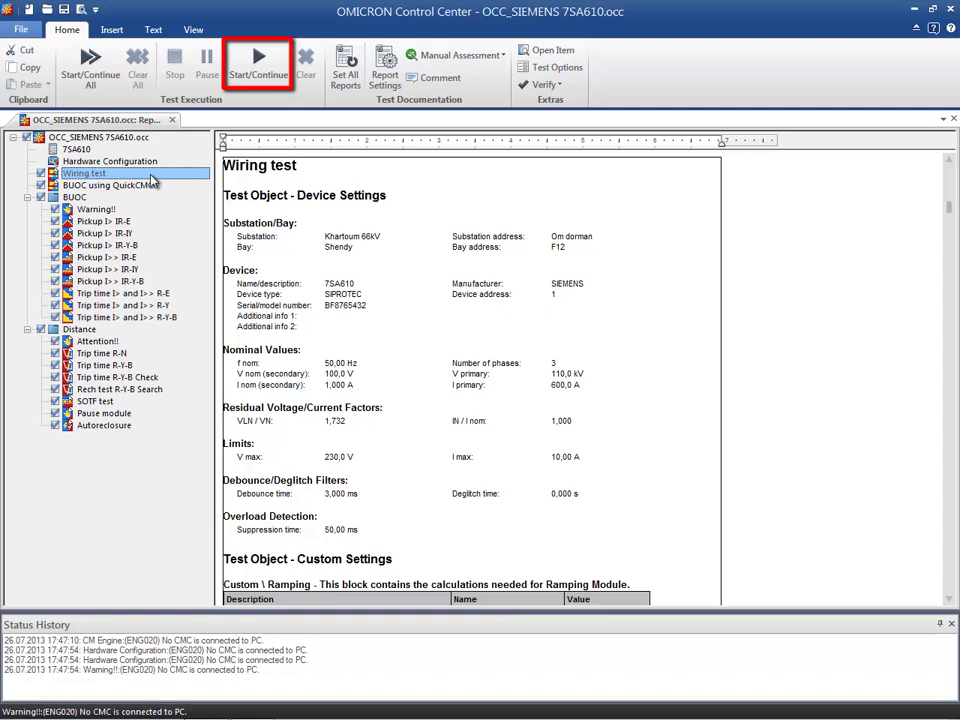
pyautogui.click(200, 32)
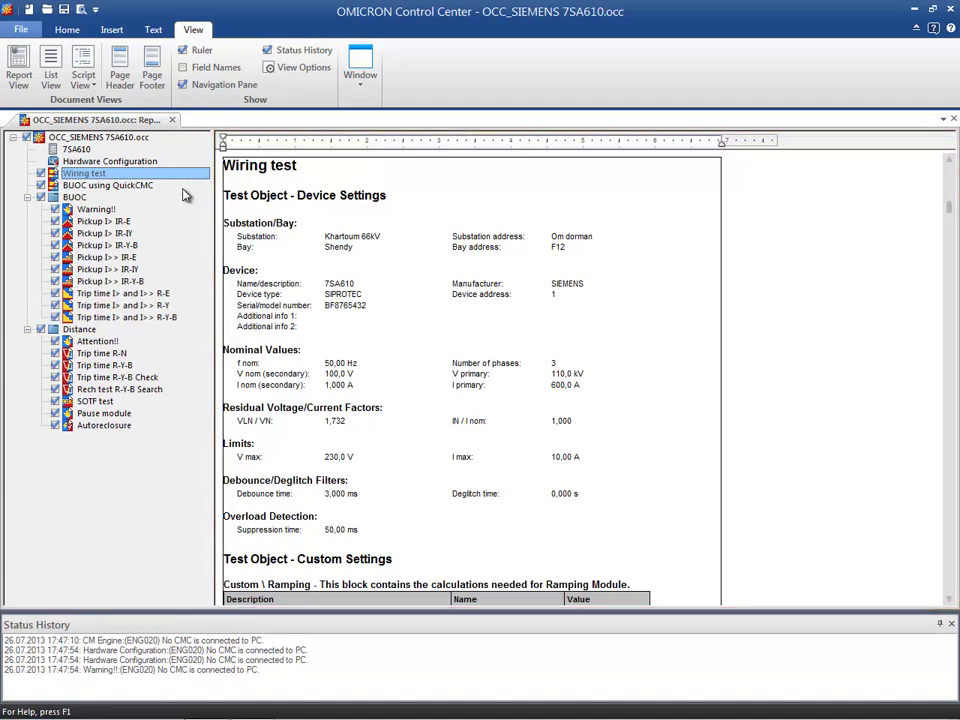
pyautogui.press('Down')
pyautogui.press('Down')
pyautogui.press('Down')
pyautogui.press('Down')
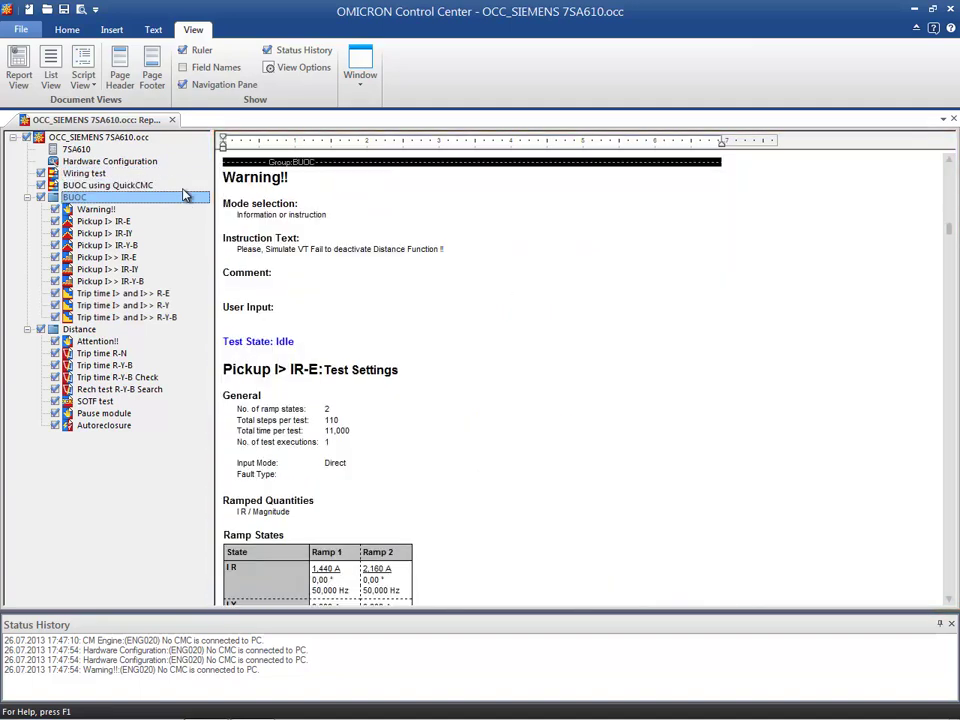
pyautogui.press('Down')
pyautogui.press('Down')
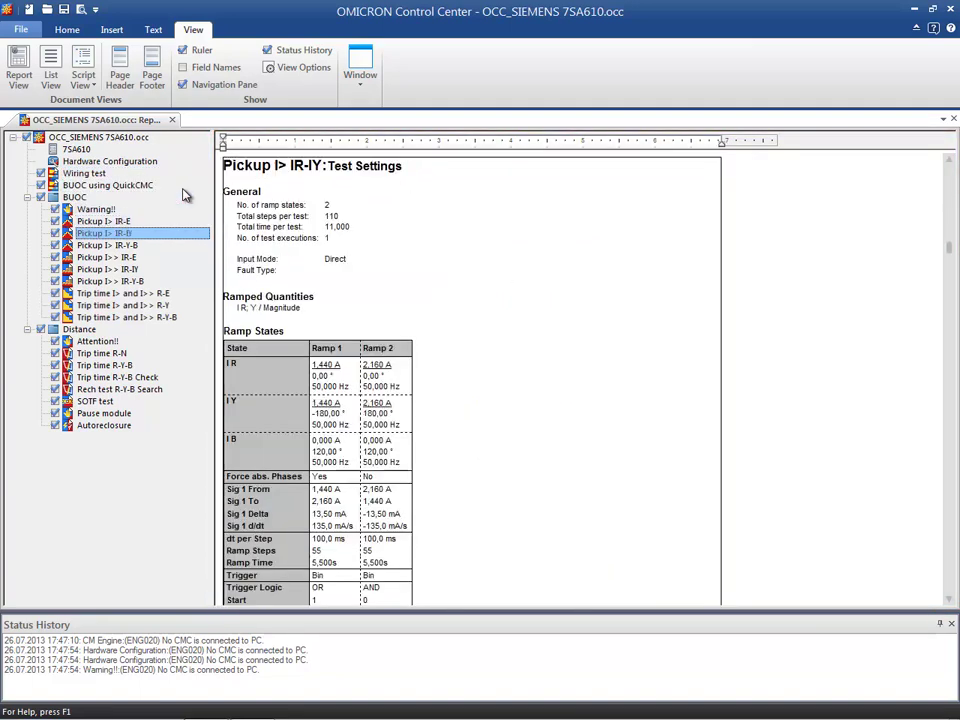
pyautogui.press('Down')
pyautogui.press('Down')
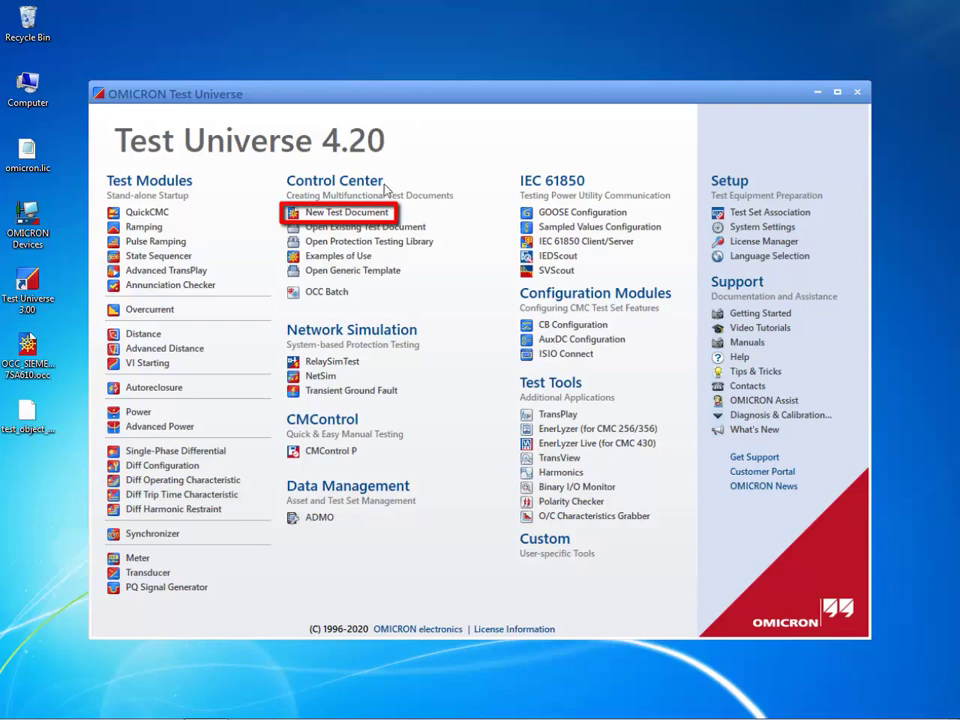
# Create a new Control Center test document and widen its navigation pane to show the full item names
pyautogui.click(369, 218)
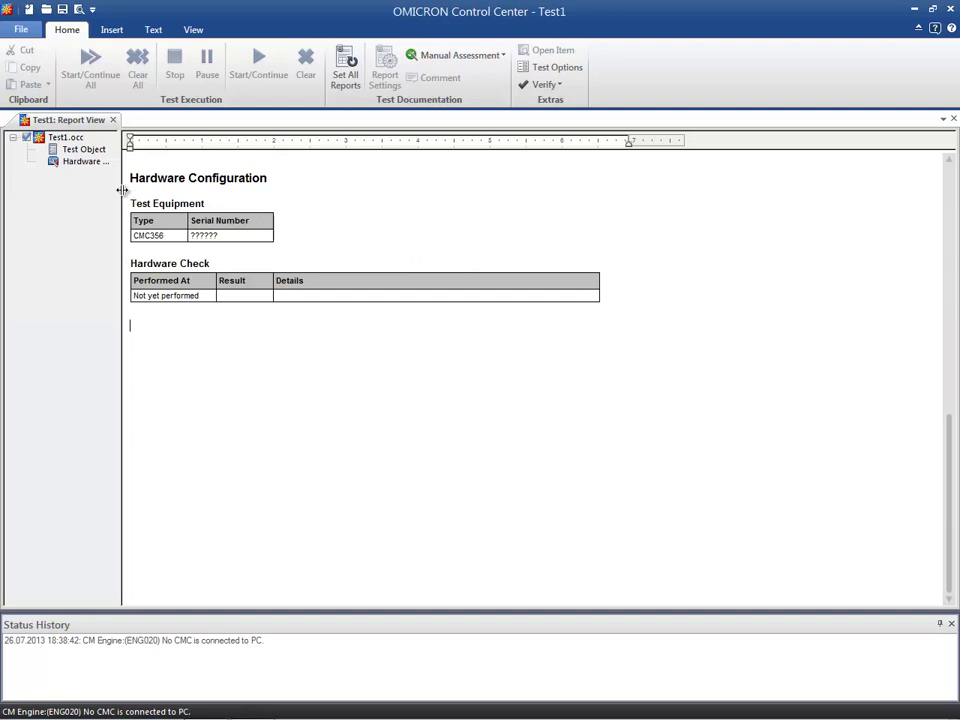
pyautogui.moveTo(122, 189); pyautogui.dragTo(200, 196)
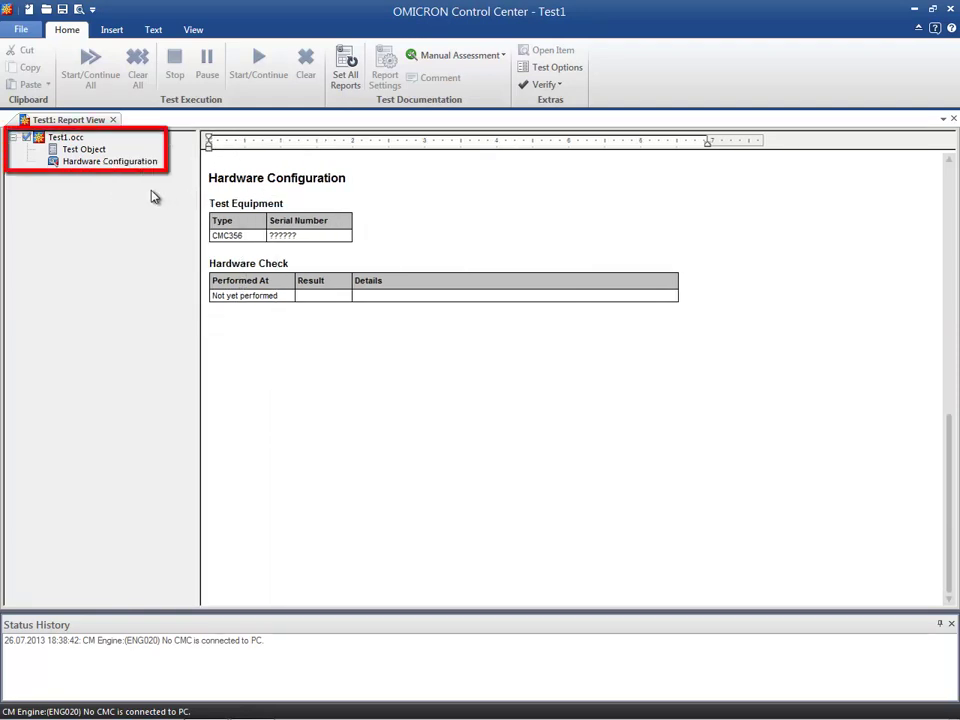
# Import test_object_xrio.xrio from the Desktop into the new document's Test Object and accept the settings
pyautogui.click(105, 151)
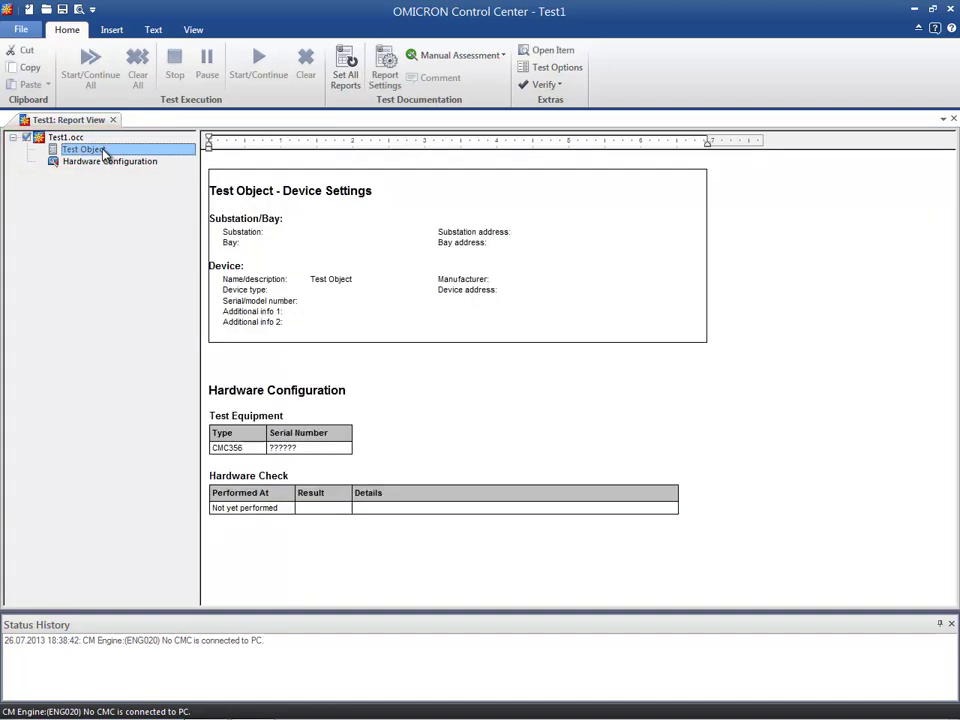
pyautogui.doubleClick(103, 152)
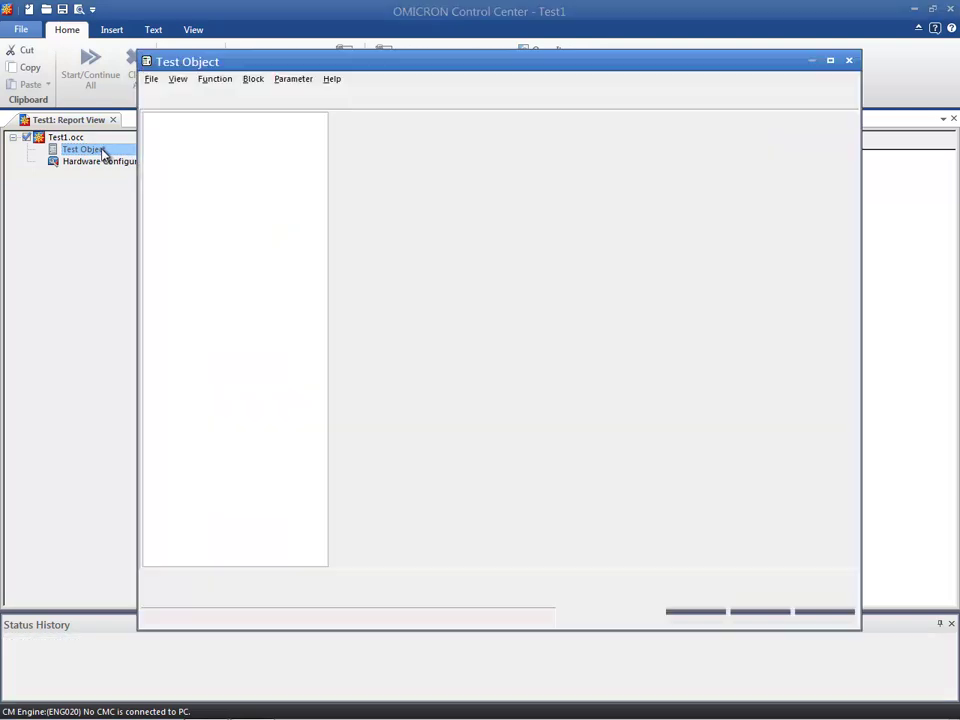
pyautogui.click(151, 79)
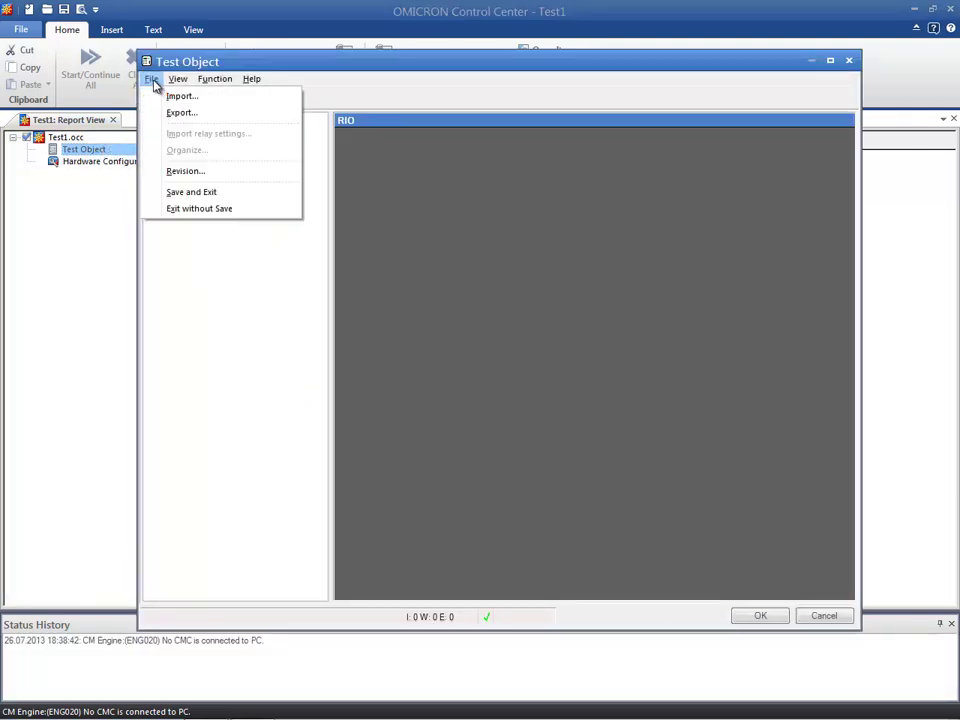
pyautogui.click(181, 96)
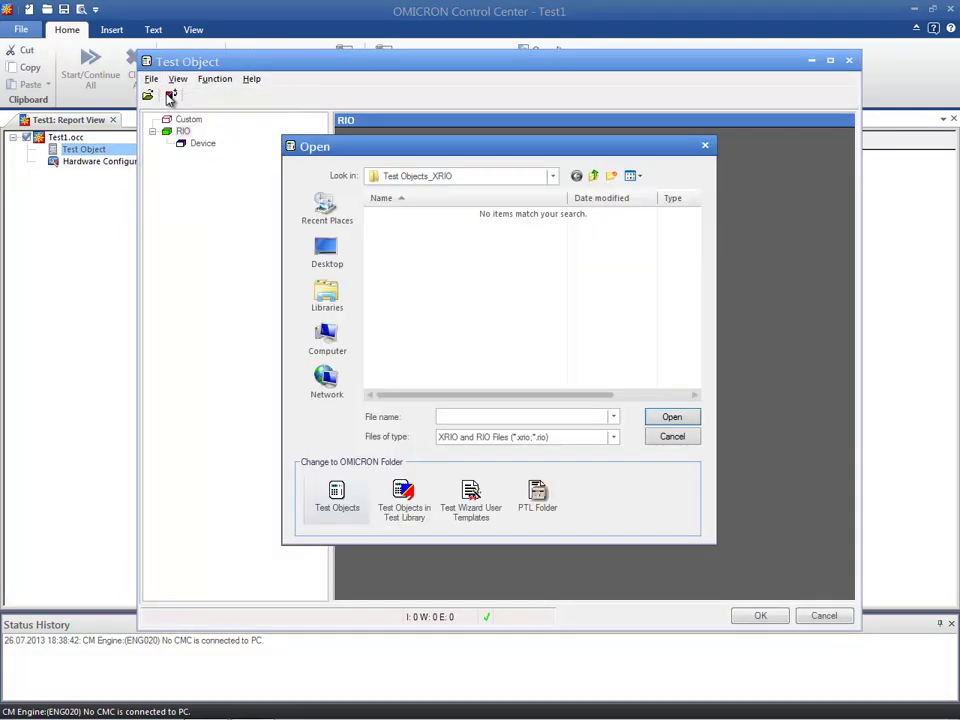
pyautogui.click(313, 252)
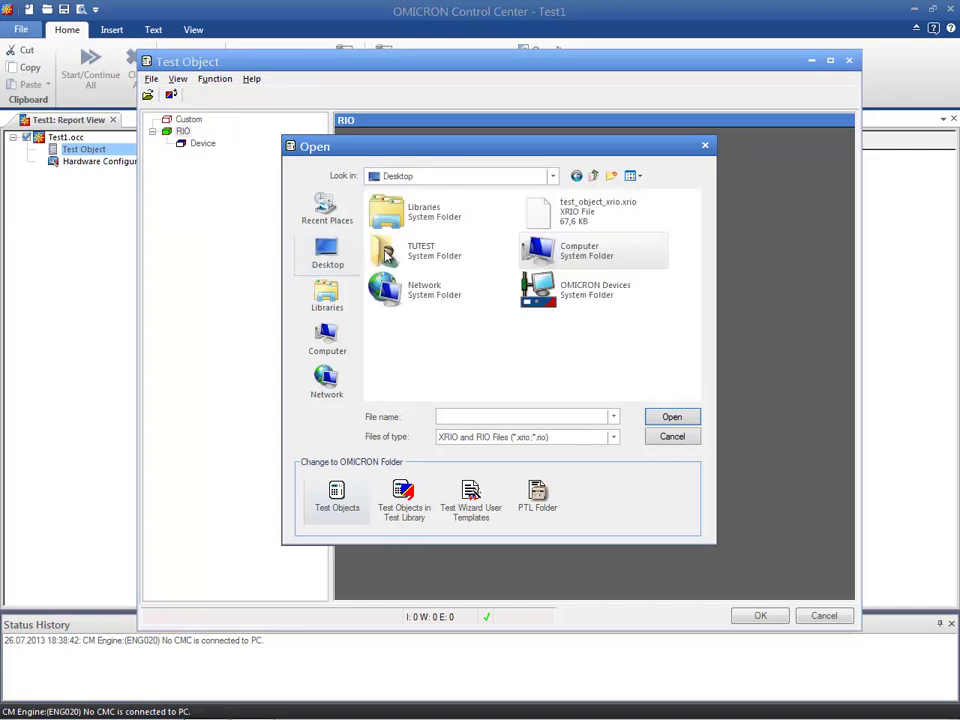
pyautogui.click(590, 210)
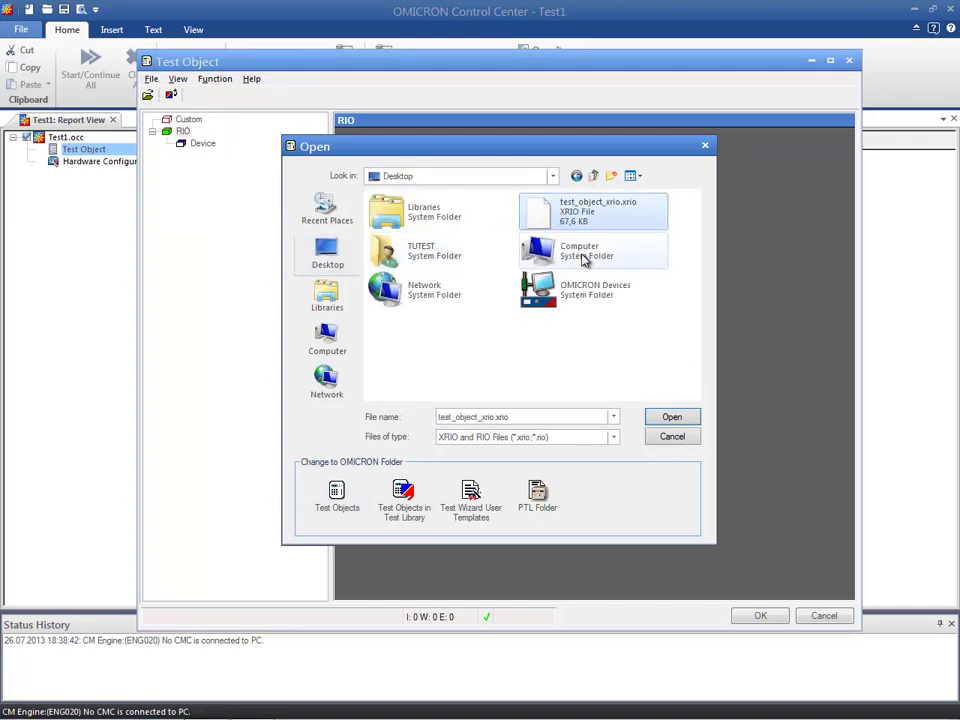
pyautogui.click(669, 417)
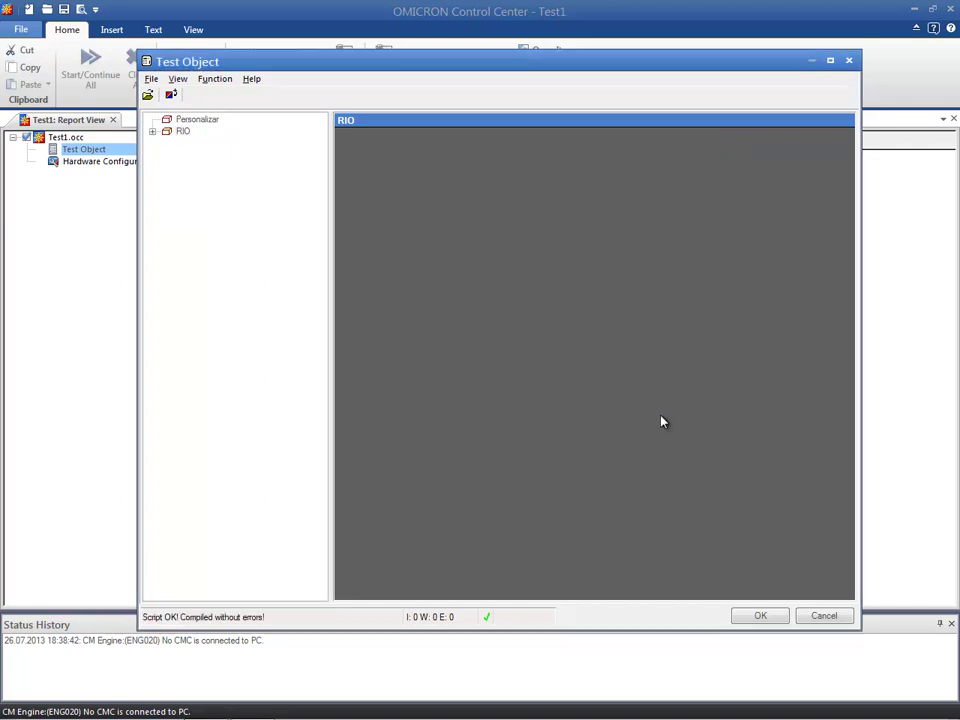
pyautogui.click(760, 615)
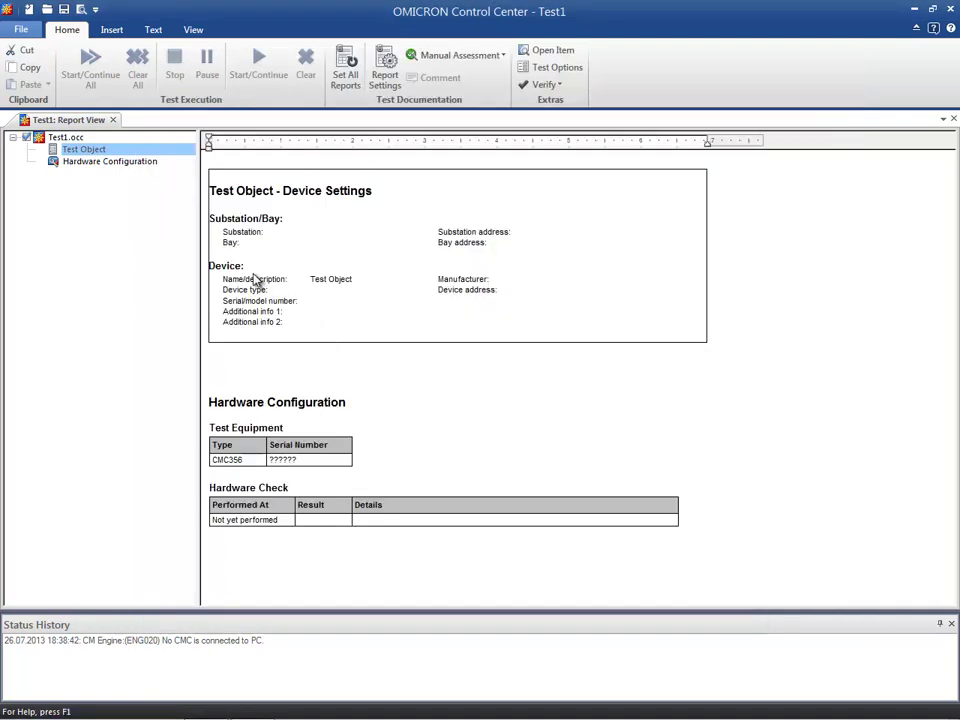
# In the Hardware Configuration, set the CMC outputs to 3x300V; 85VA @ 85V; 1Arms and 3x12,5A; 70VA @ 7,5A; 10Vrms on current output A
pyautogui.click(138, 164)
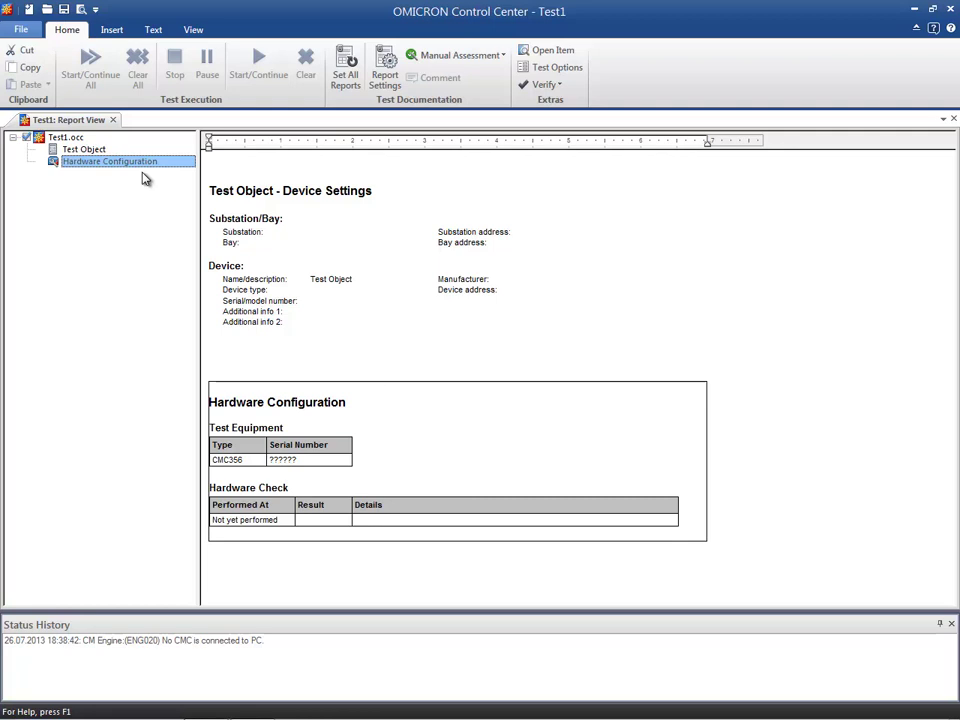
pyautogui.doubleClick(141, 161)
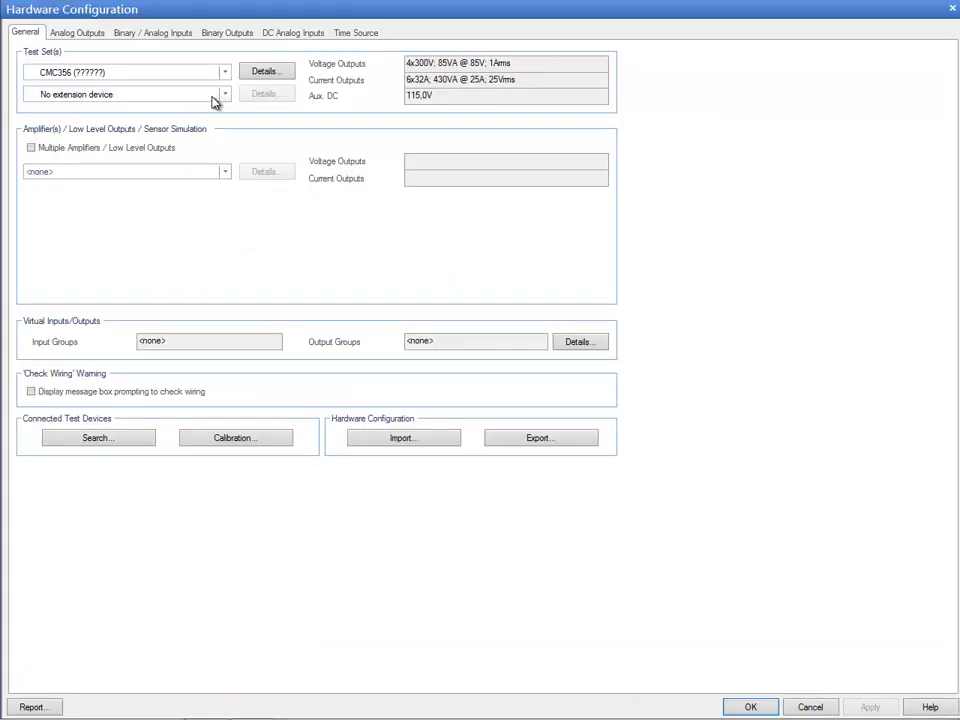
pyautogui.click(257, 76)
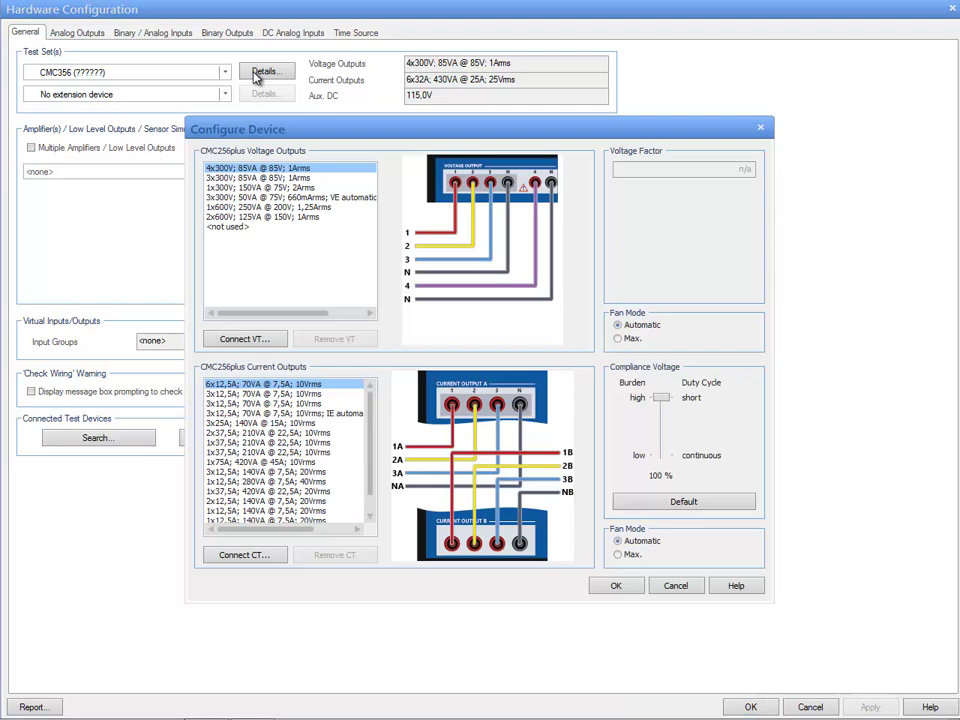
pyautogui.click(241, 180)
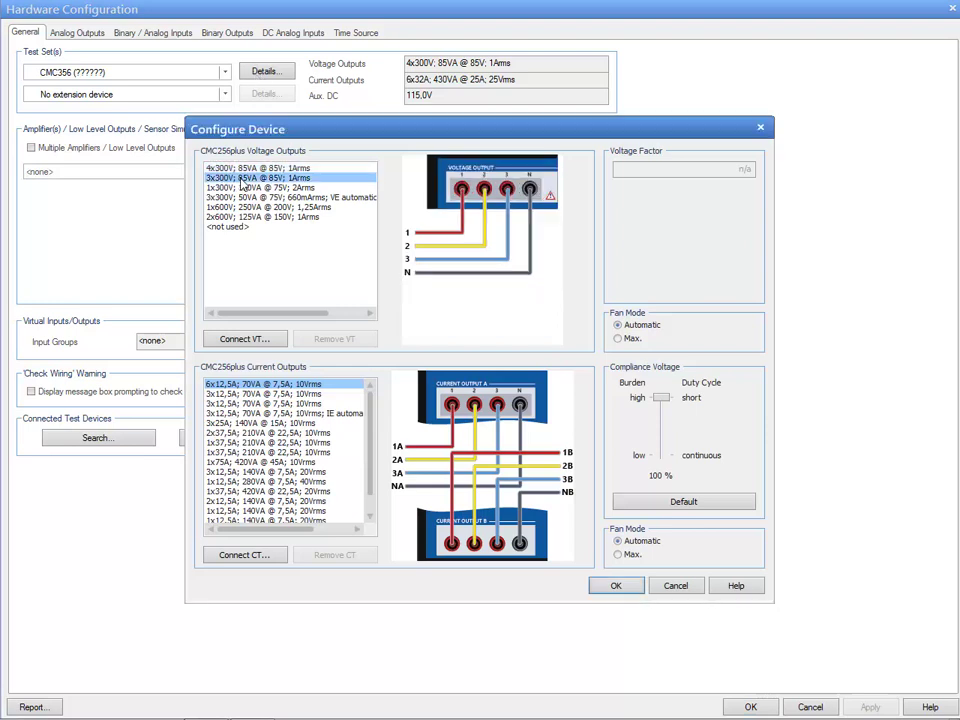
pyautogui.click(262, 394)
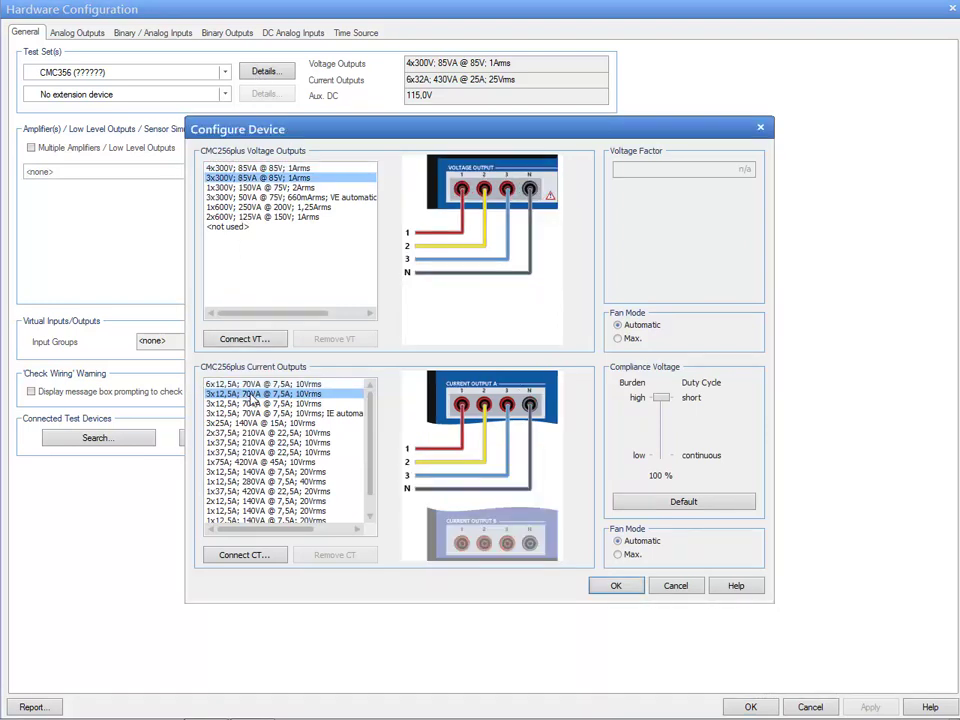
pyautogui.click(618, 588)
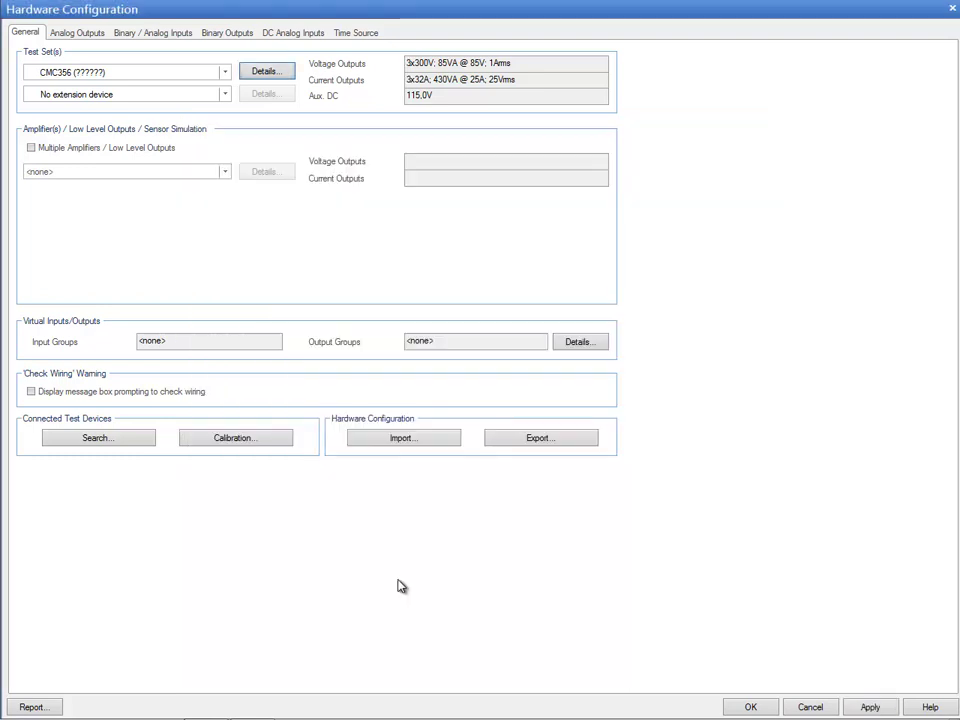
# Set the display names of binary inputs 1 and 2 to Start and Trip in the hardware configuration
pyautogui.click(82, 35)
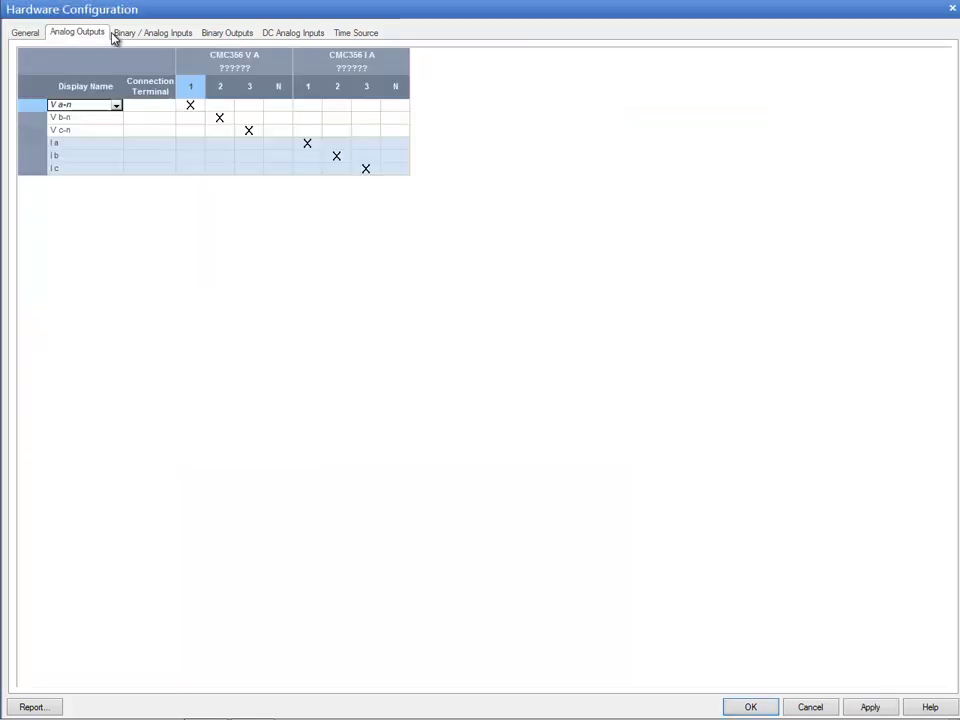
pyautogui.click(131, 34)
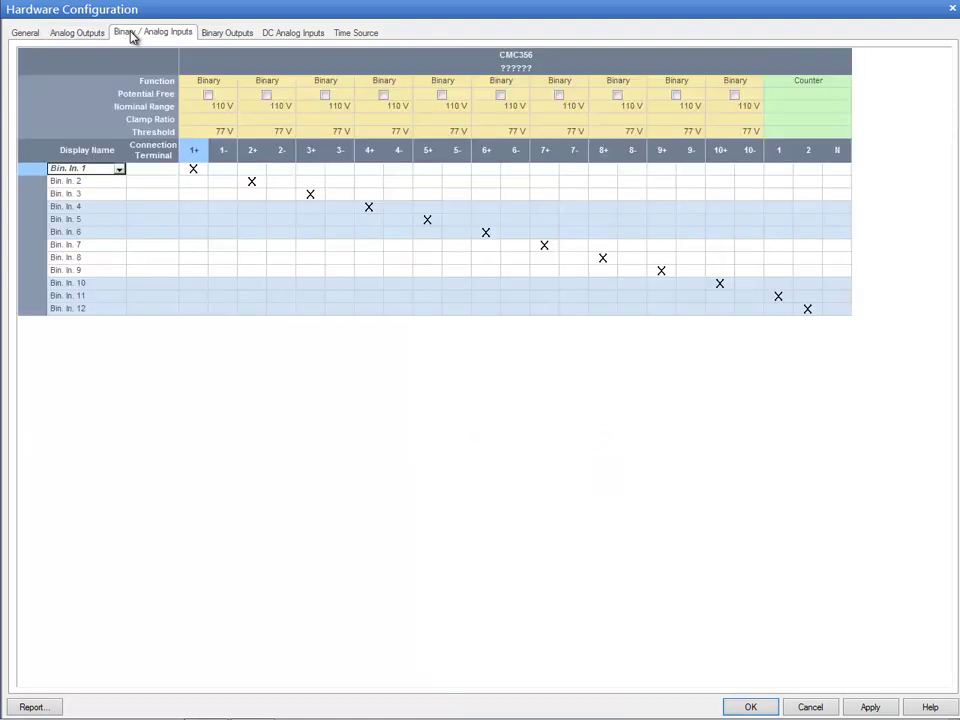
pyautogui.click(119, 170)
pyautogui.scroll(-3, 120, 176)
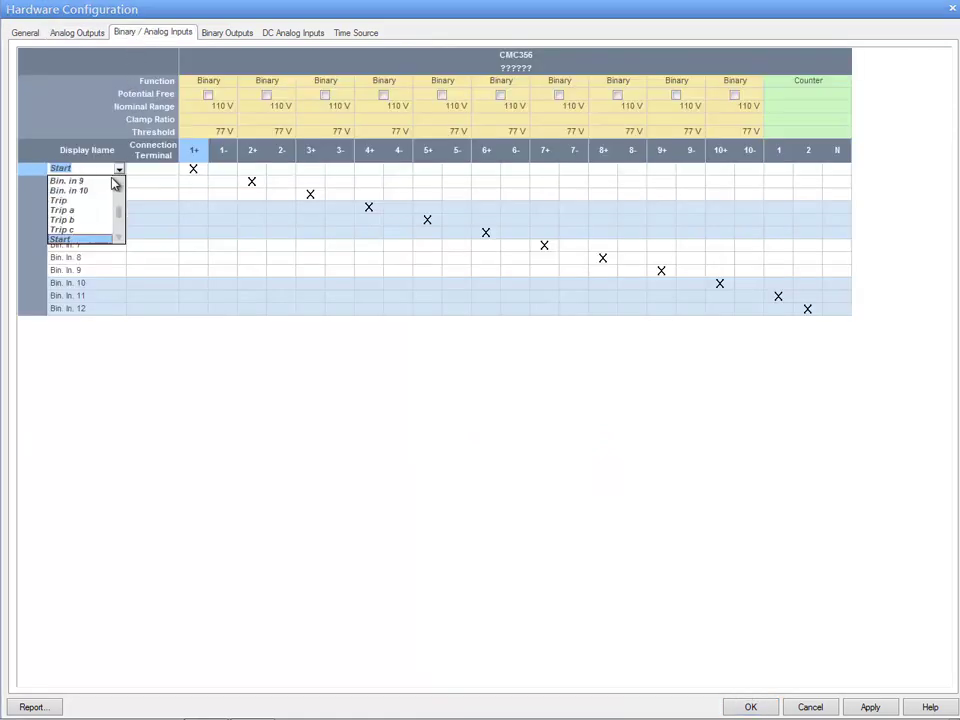
pyautogui.click(88, 238)
pyautogui.click(101, 182)
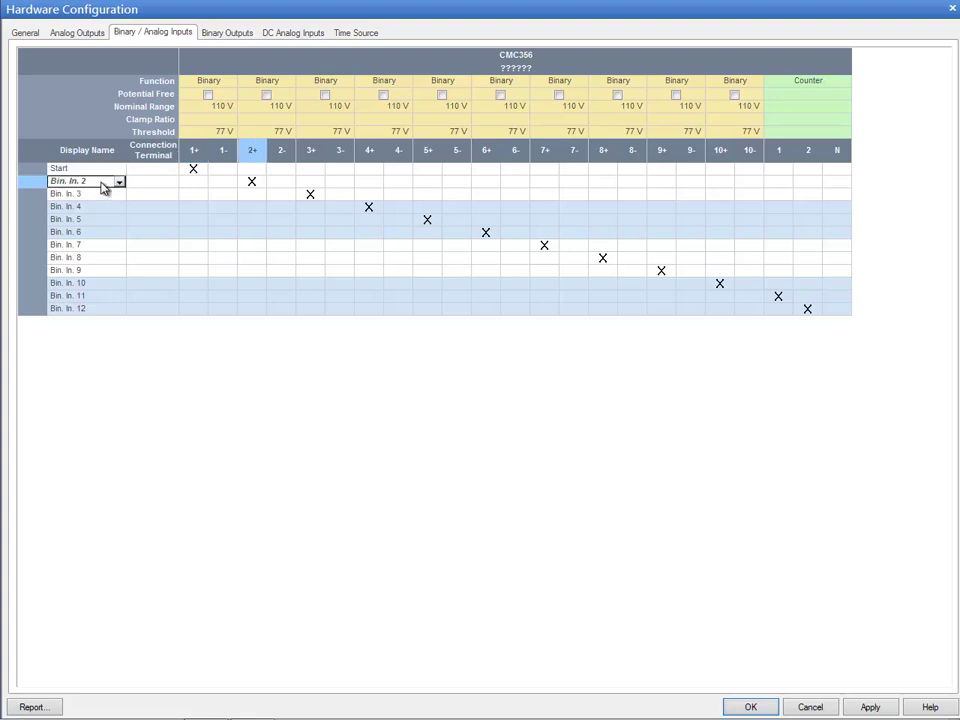
pyautogui.click(119, 184)
pyautogui.scroll(-2, 119, 188)
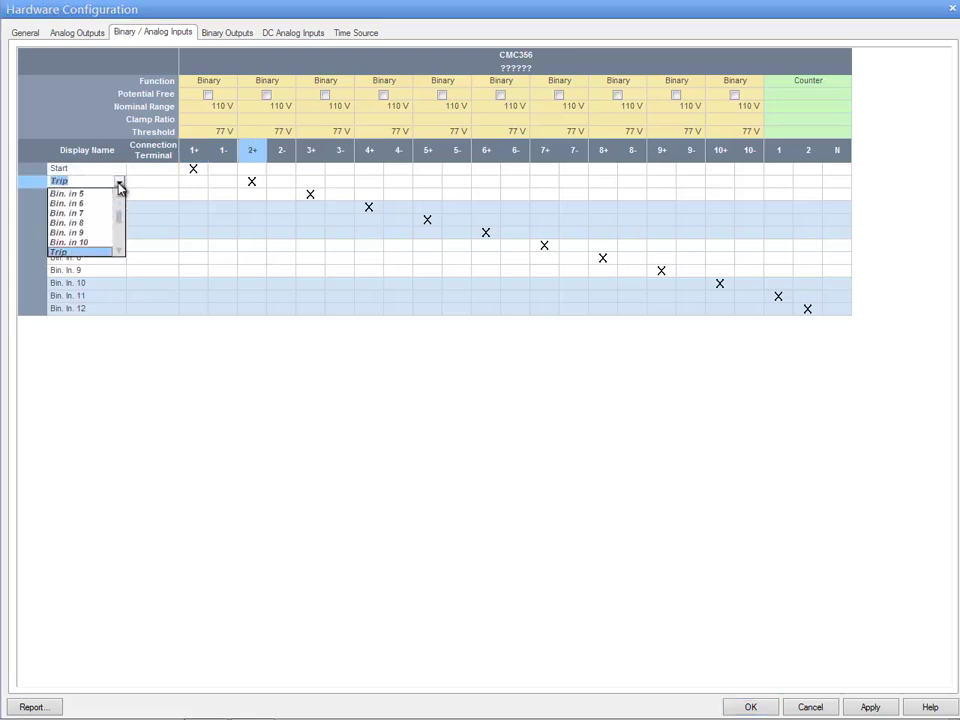
pyautogui.click(94, 252)
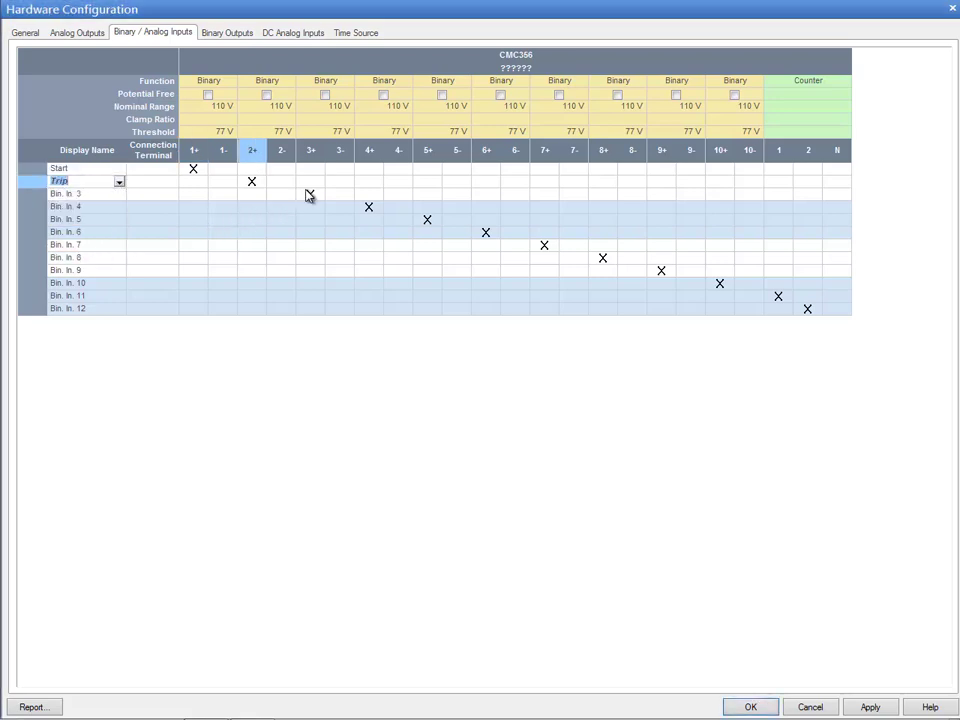
# Remove the terminal assignments of Bin. In. 3 through Bin. In. 12, keeping only Start and Trip connected
pyautogui.moveTo(306, 195); pyautogui.dragTo(619, 263)
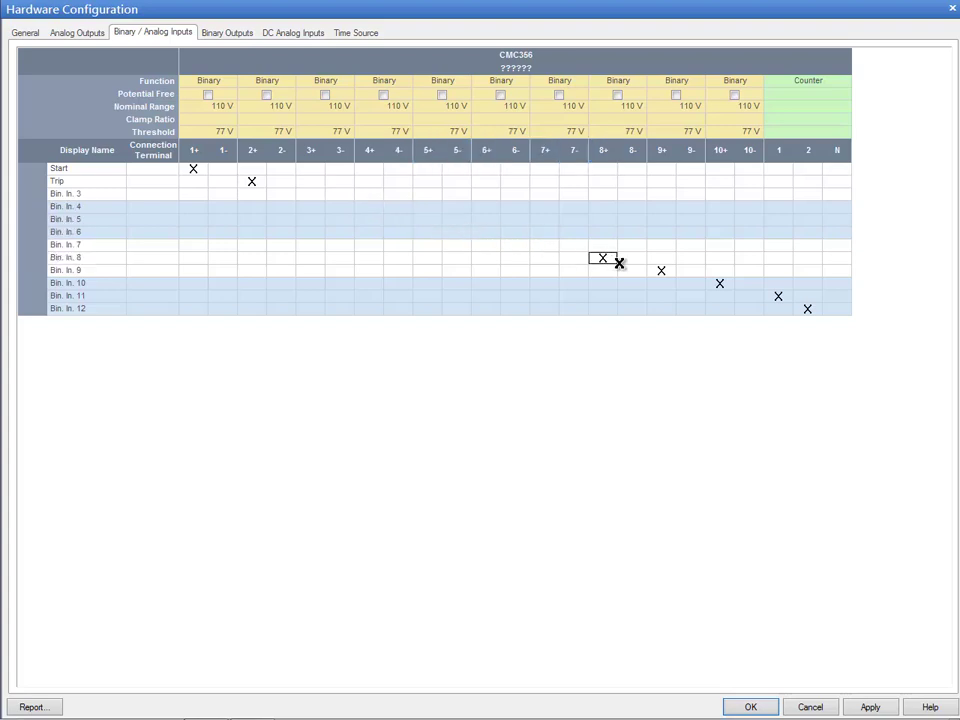
pyautogui.click(720, 283)
pyautogui.click(778, 296)
pyautogui.click(807, 308)
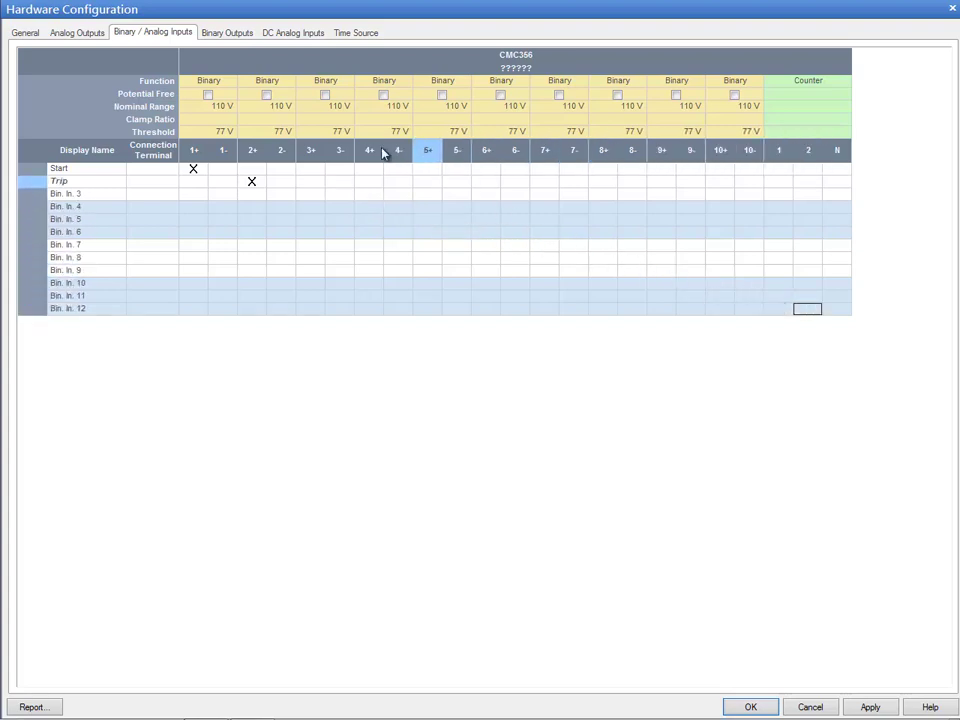
# Remove the relay and transistor output assignments of all eight binary outputs
pyautogui.click(238, 35)
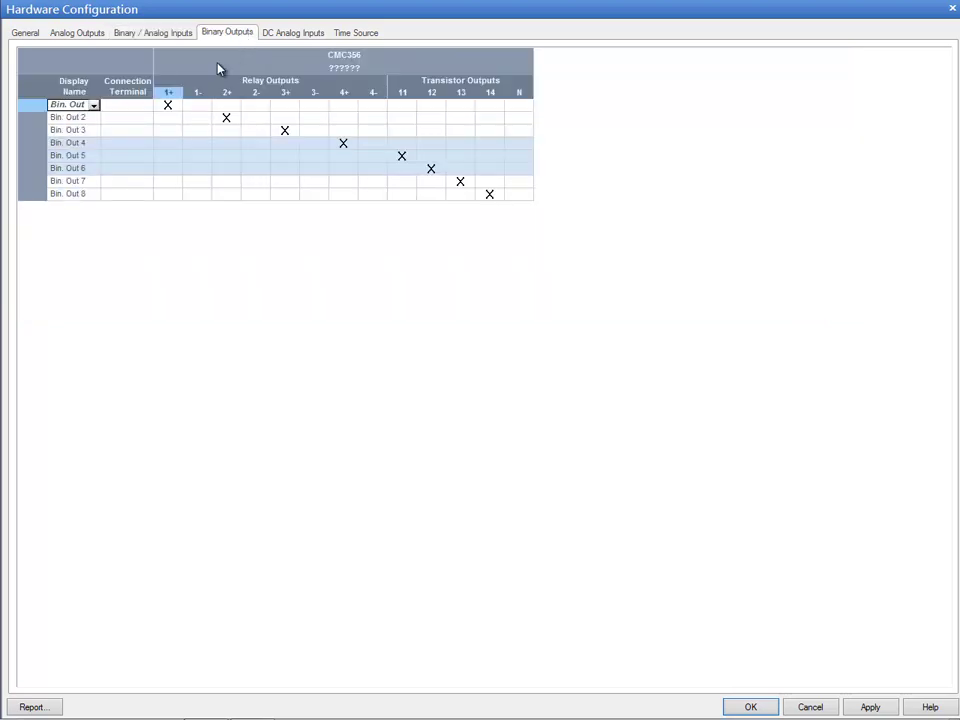
pyautogui.click(168, 104)
pyautogui.click(226, 117)
pyautogui.click(284, 130)
pyautogui.click(341, 142)
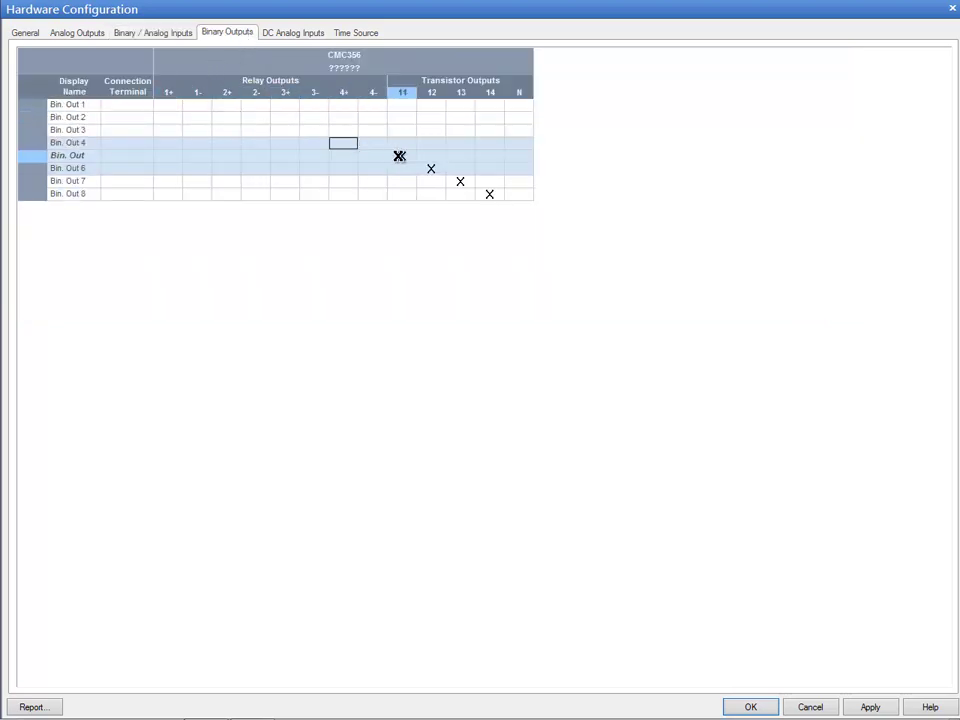
pyautogui.click(402, 155)
pyautogui.click(431, 168)
pyautogui.click(460, 181)
pyautogui.click(494, 194)
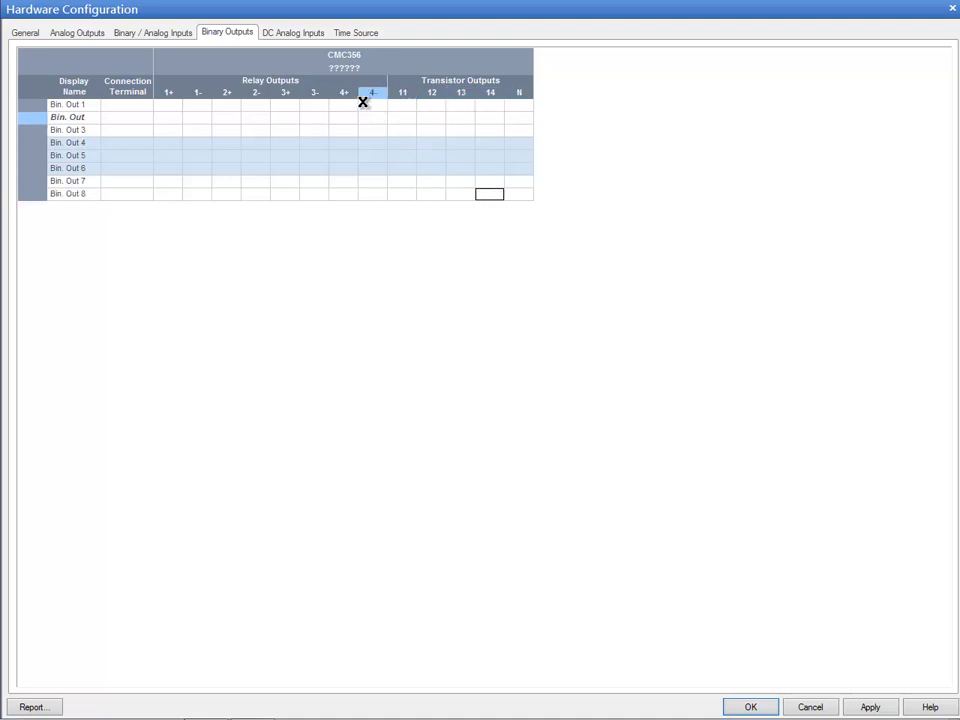
# Unassign the DC analog inputs V1 and I1, and apply and accept the hardware configuration
pyautogui.click(294, 37)
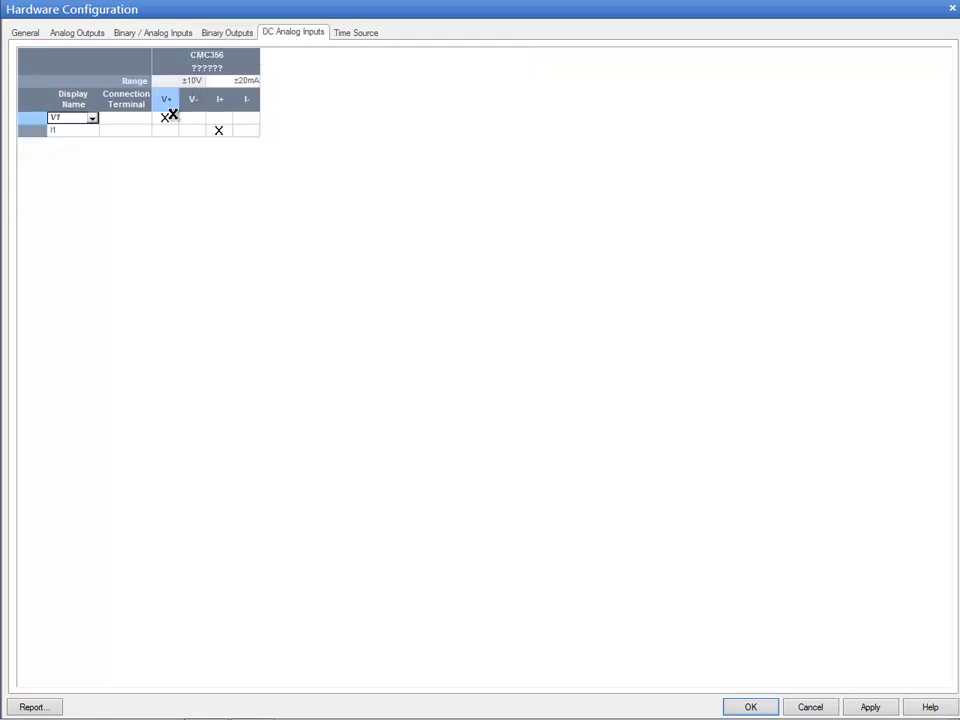
pyautogui.click(165, 117)
pyautogui.click(219, 130)
pyautogui.click(343, 35)
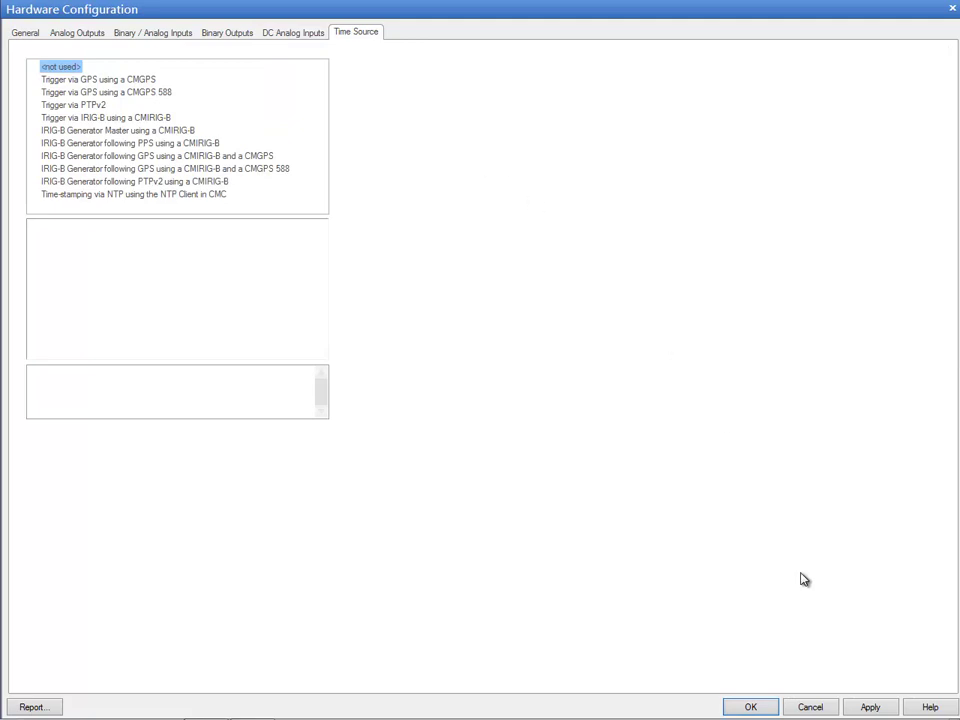
pyautogui.click(875, 708)
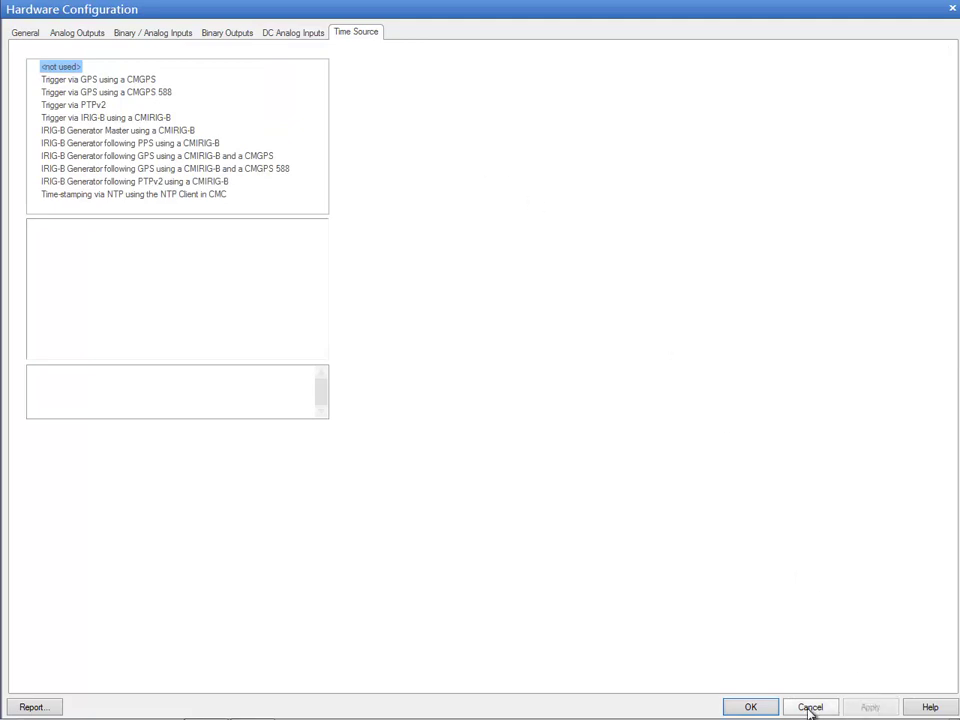
pyautogui.click(750, 708)
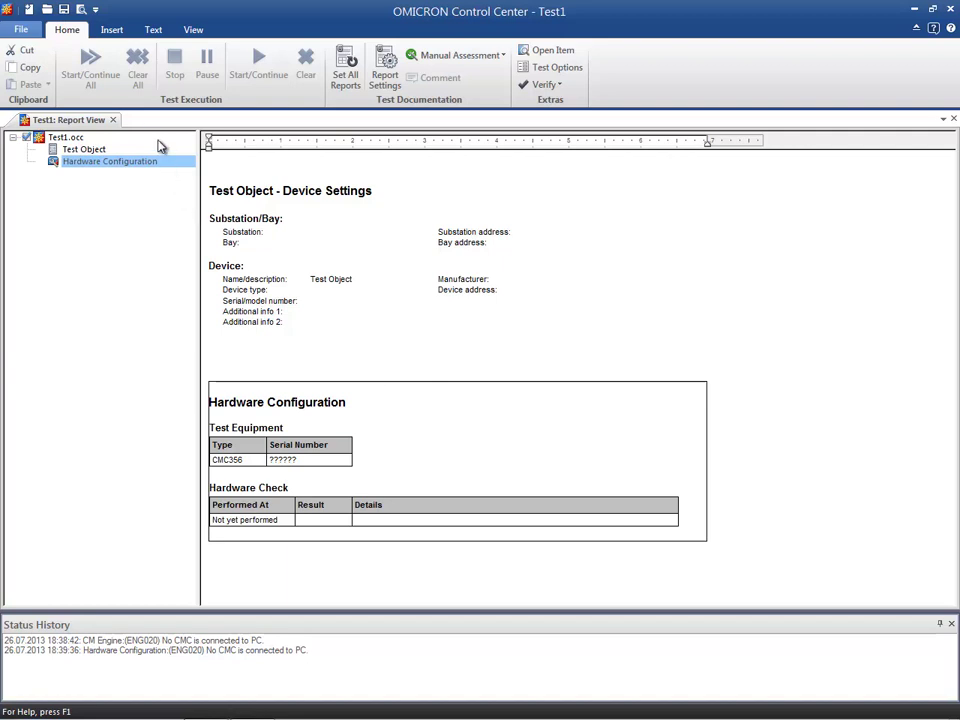
# Insert a new QuickCMC test module into the Test1 document
pyautogui.click(113, 30)
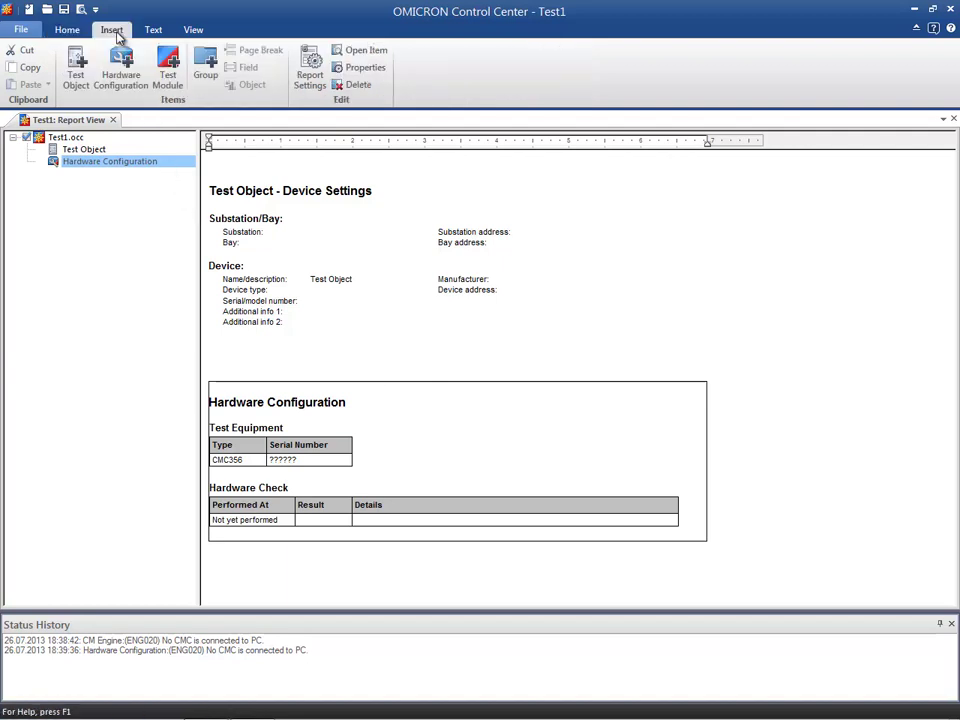
pyautogui.click(167, 66)
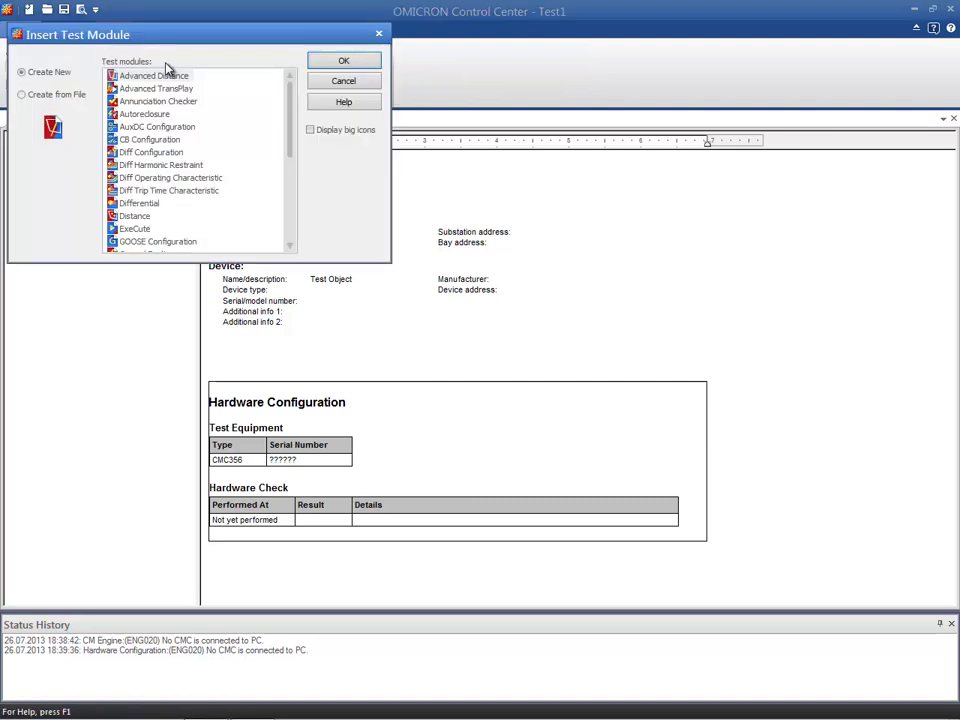
pyautogui.moveTo(294, 139); pyautogui.dragTo(291, 206)
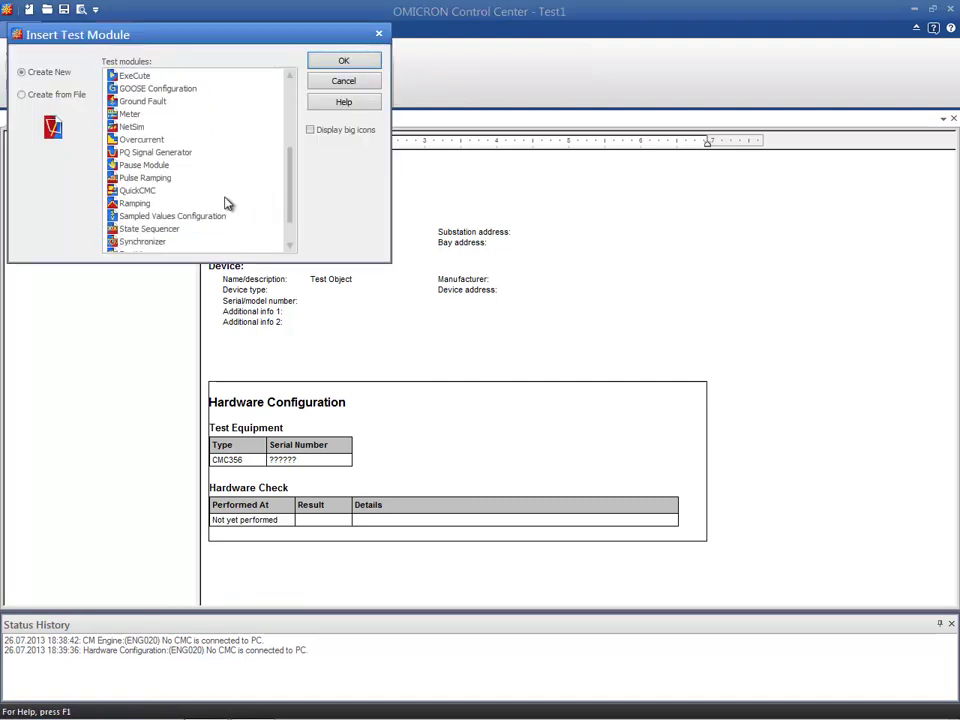
pyautogui.click(140, 191)
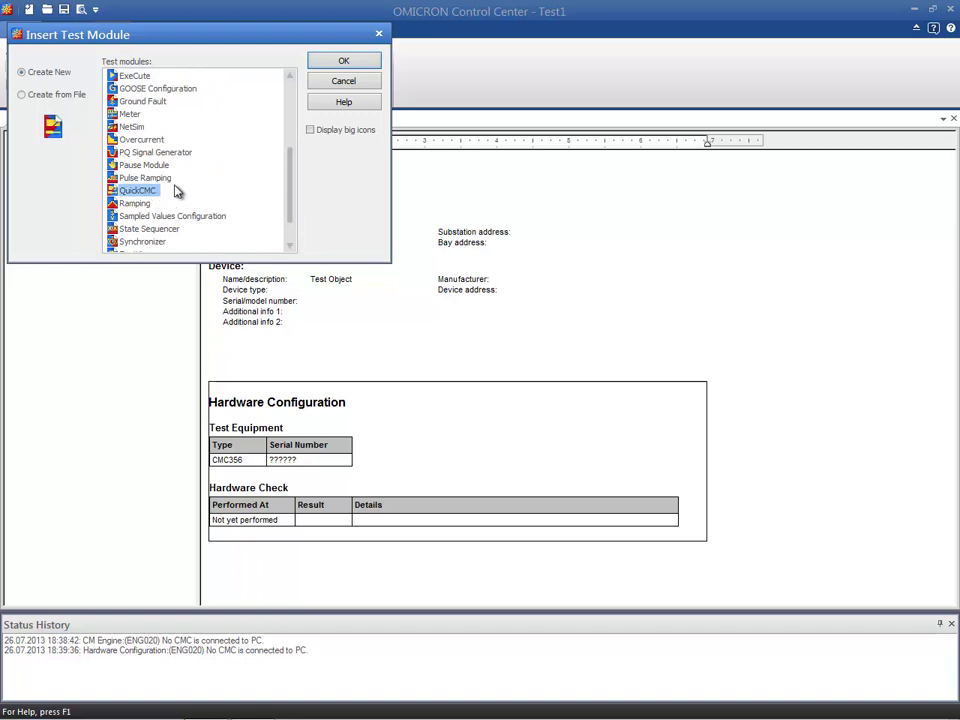
pyautogui.click(344, 64)
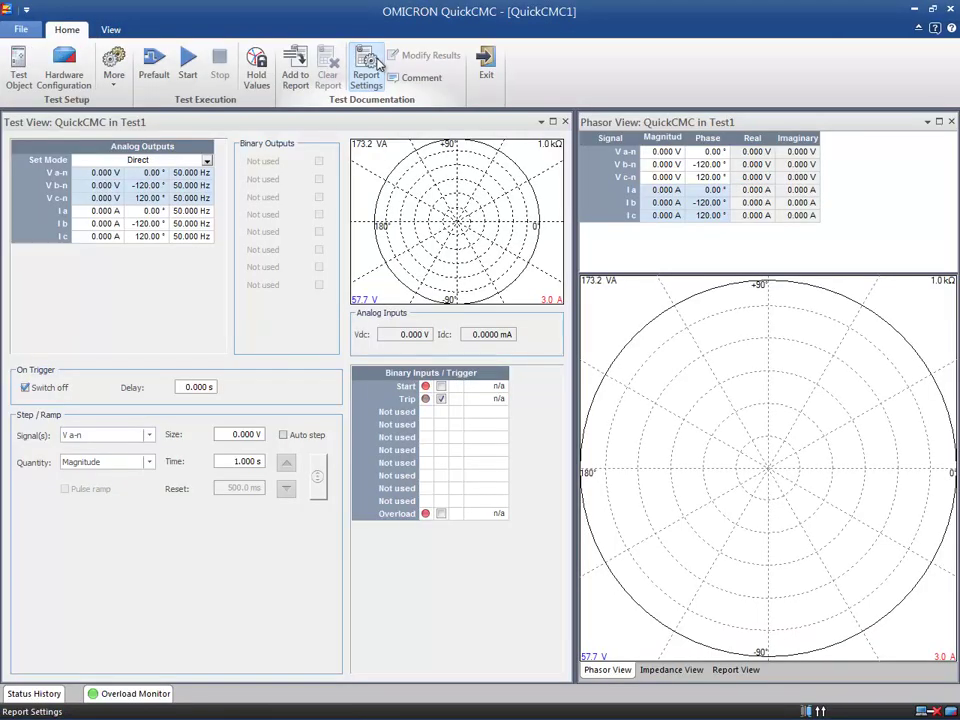
# Review the QuickCMC module's analog output, binary and DC input assignments in its hardware configuration and accept them
pyautogui.click(84, 82)
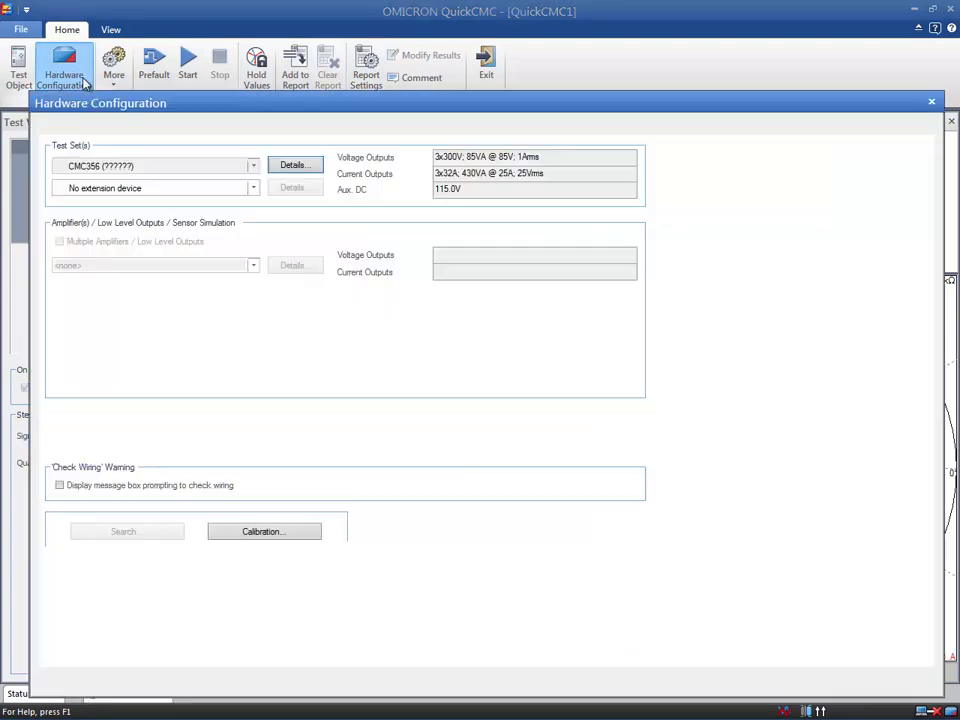
pyautogui.click(97, 127)
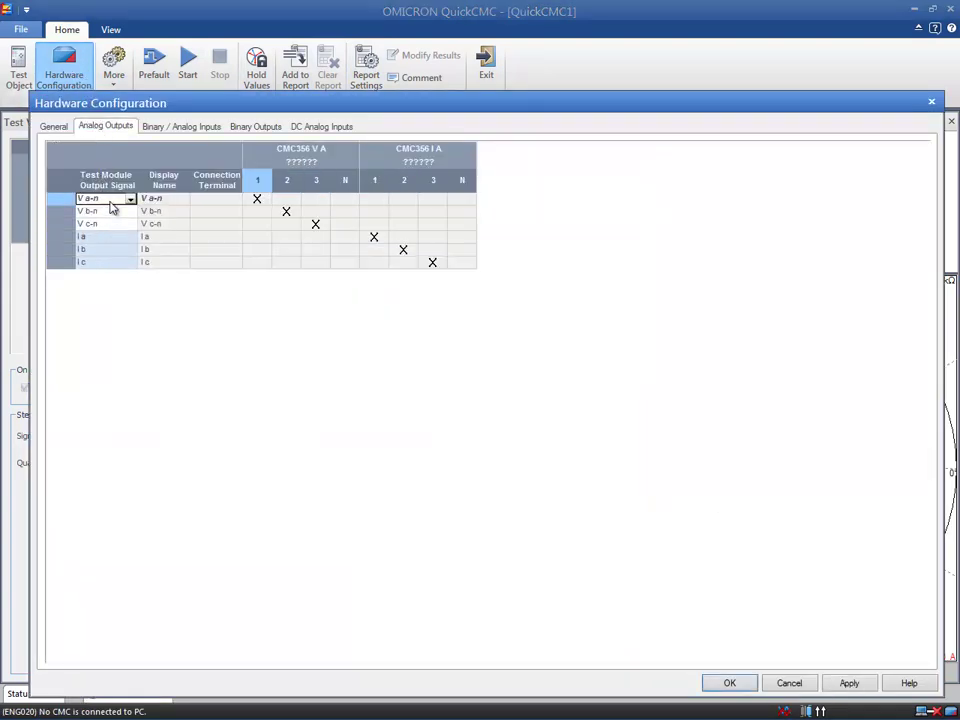
pyautogui.click(178, 131)
pyautogui.click(243, 128)
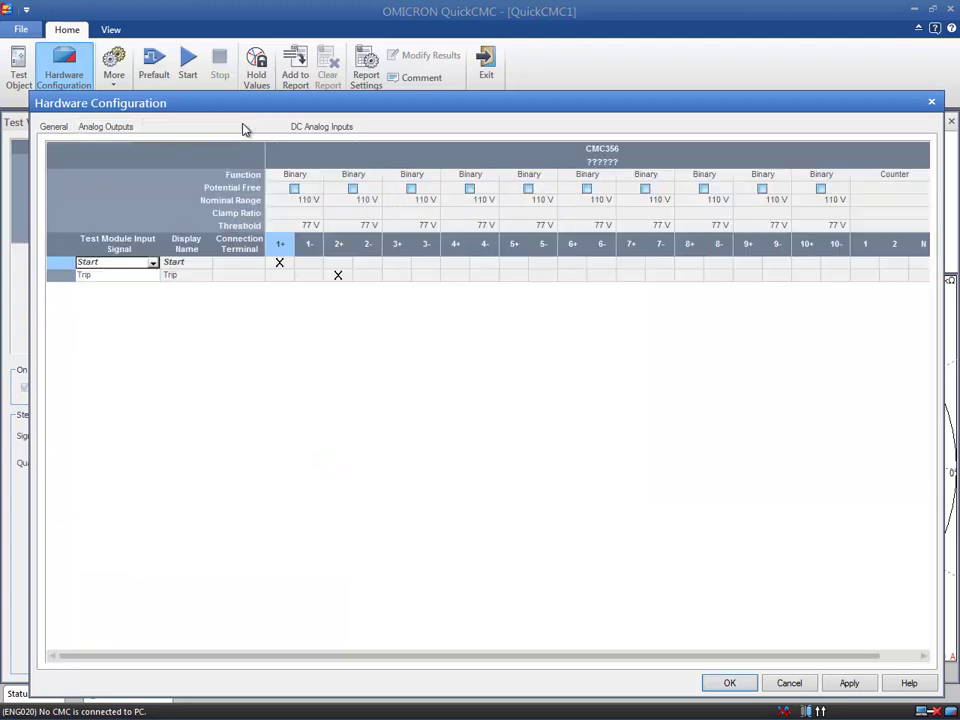
pyautogui.click(300, 126)
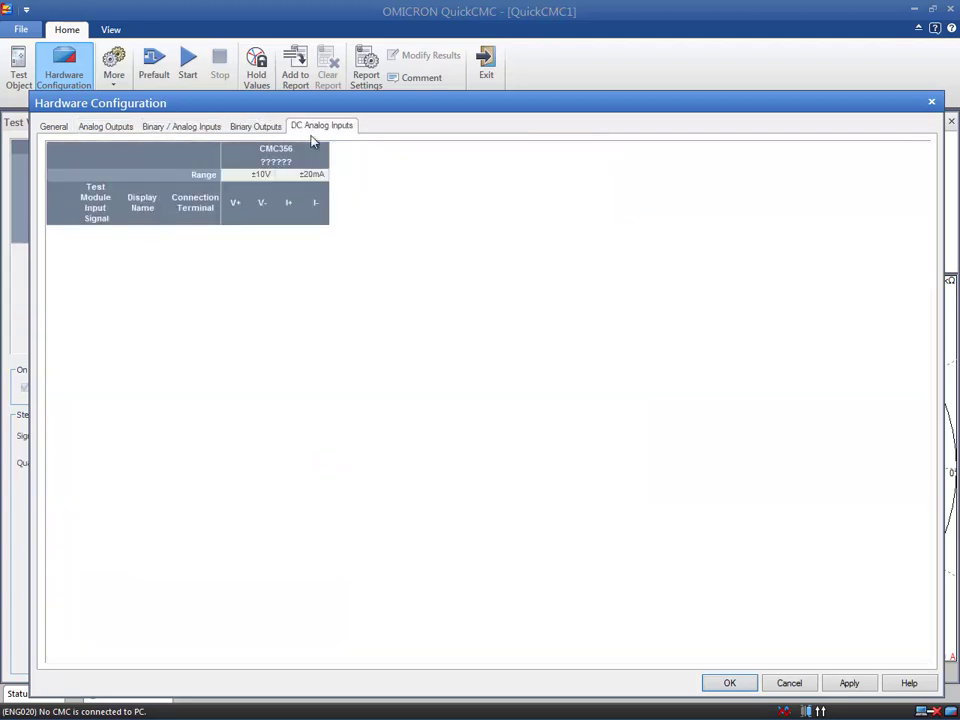
pyautogui.click(849, 683)
pyautogui.click(746, 686)
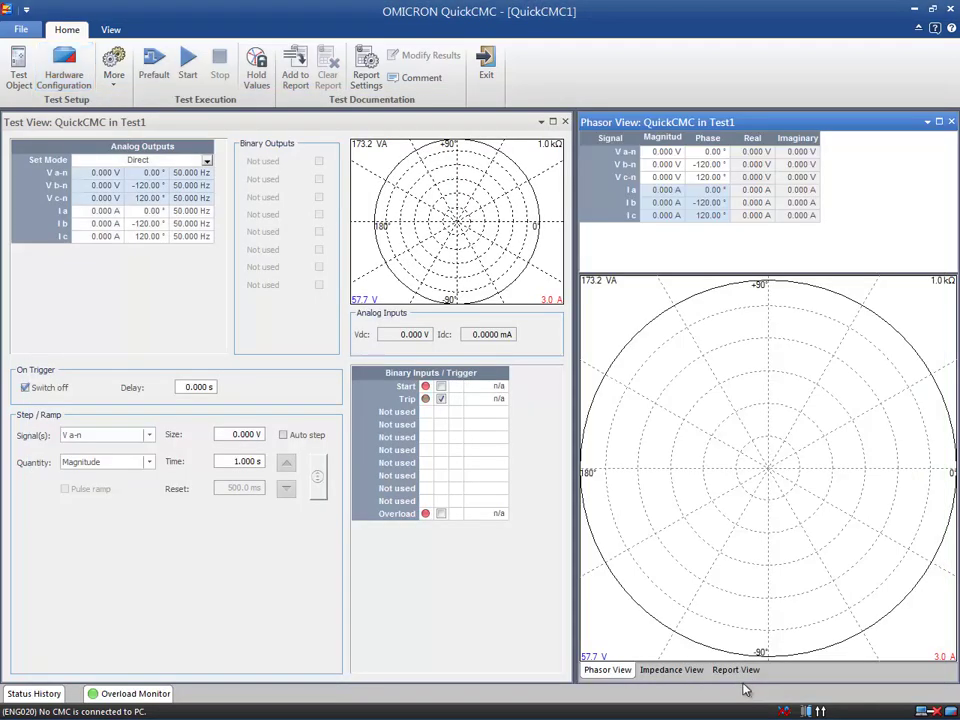
# Set the QuickCMC voltage magnitudes to 10 V for V a-n, 20 V for V b-n and 30 V for V c-n
pyautogui.click(113, 178)
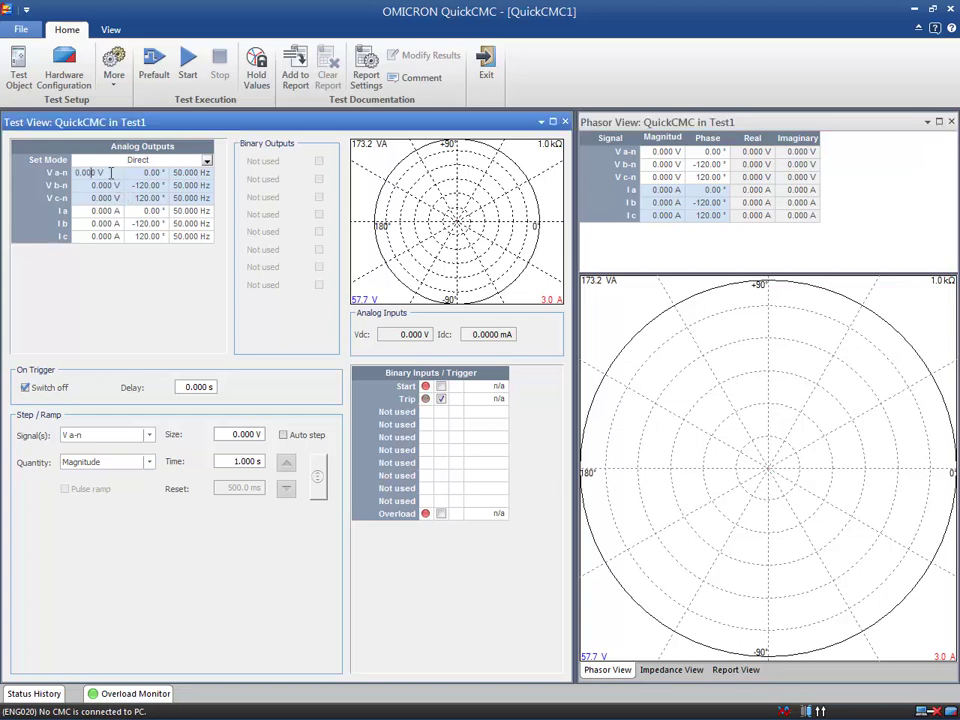
pyautogui.write('10')
pyautogui.click(89, 189)
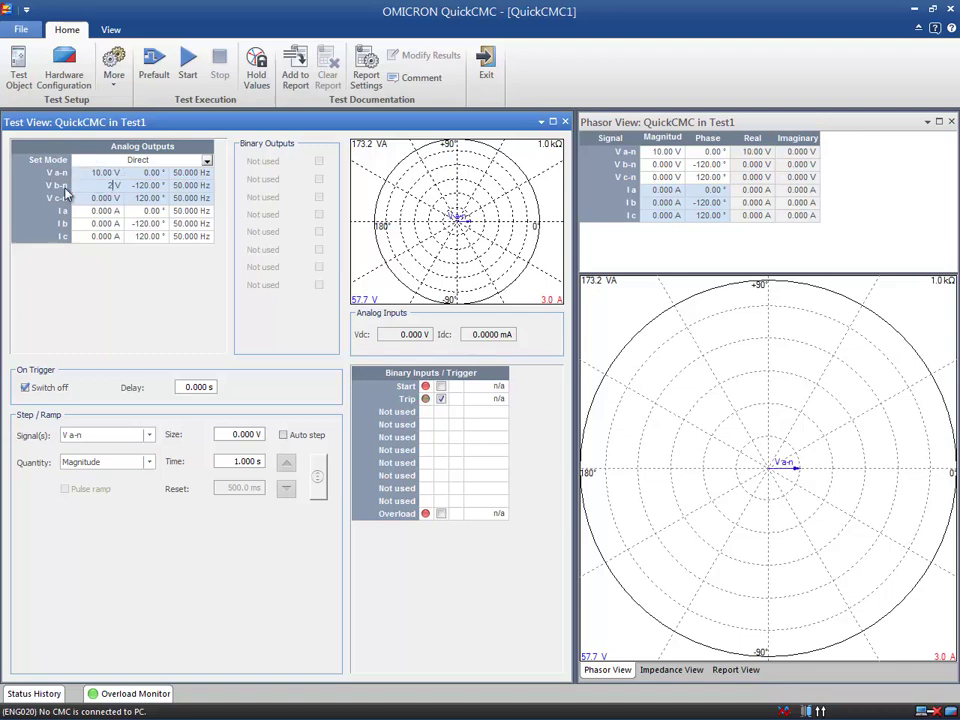
pyautogui.write('20')
pyautogui.click(82, 198)
pyautogui.write('30')
# Set the QuickCMC current magnitudes to 1 A for I a, 2 A for I b and 3 A for I c
pyautogui.click(73, 210)
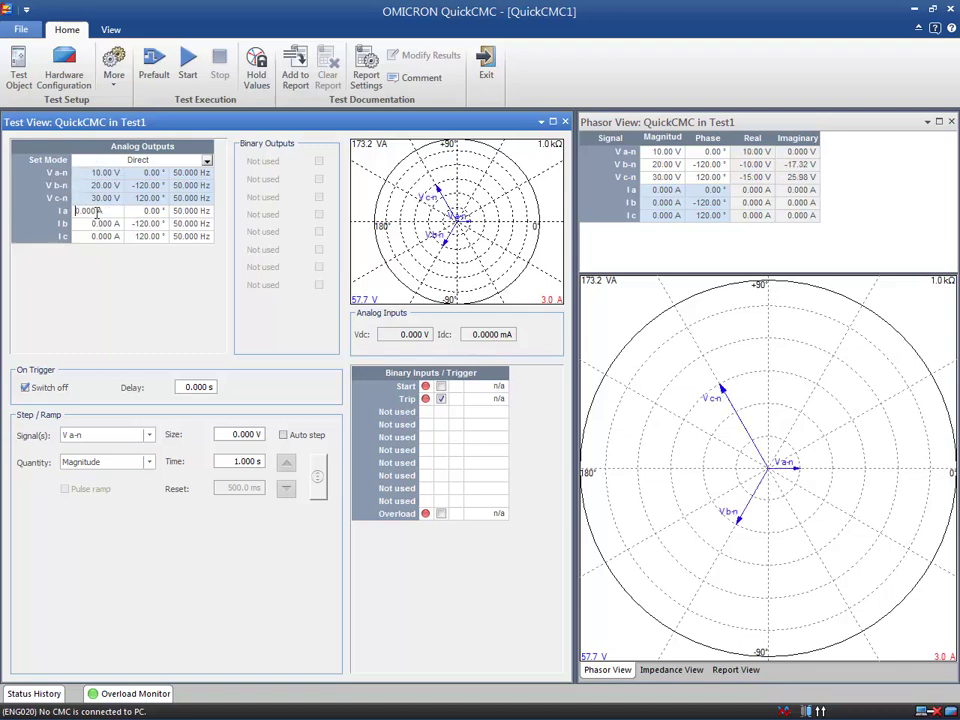
pyautogui.write('1 A')
pyautogui.click(98, 224)
pyautogui.write('2')
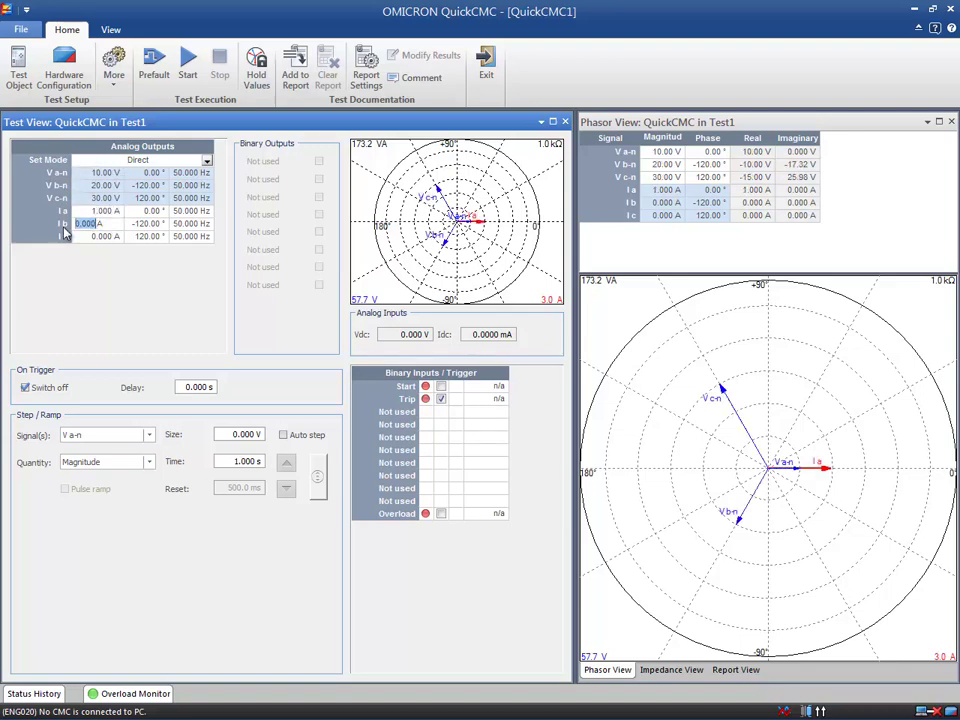
pyautogui.click(82, 236)
pyautogui.write('3A')
pyautogui.click(133, 236)
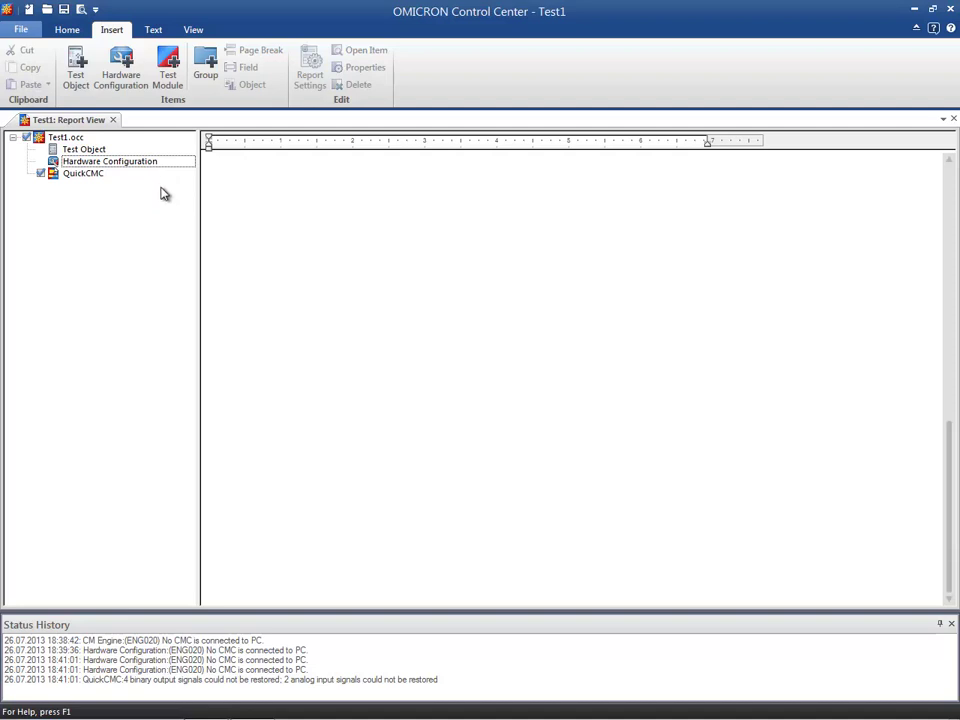
# Insert a Pause Module into Test1 and enter the instruction "Activate / deactivate protection function!!"
pyautogui.click(169, 76)
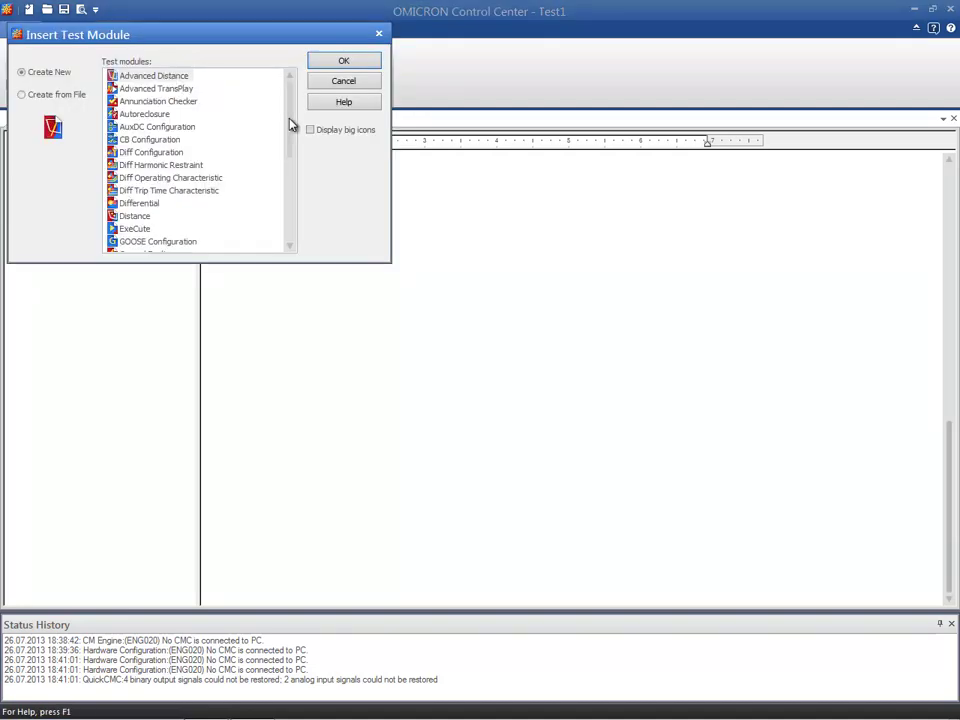
pyautogui.moveTo(290, 122); pyautogui.dragTo(274, 208)
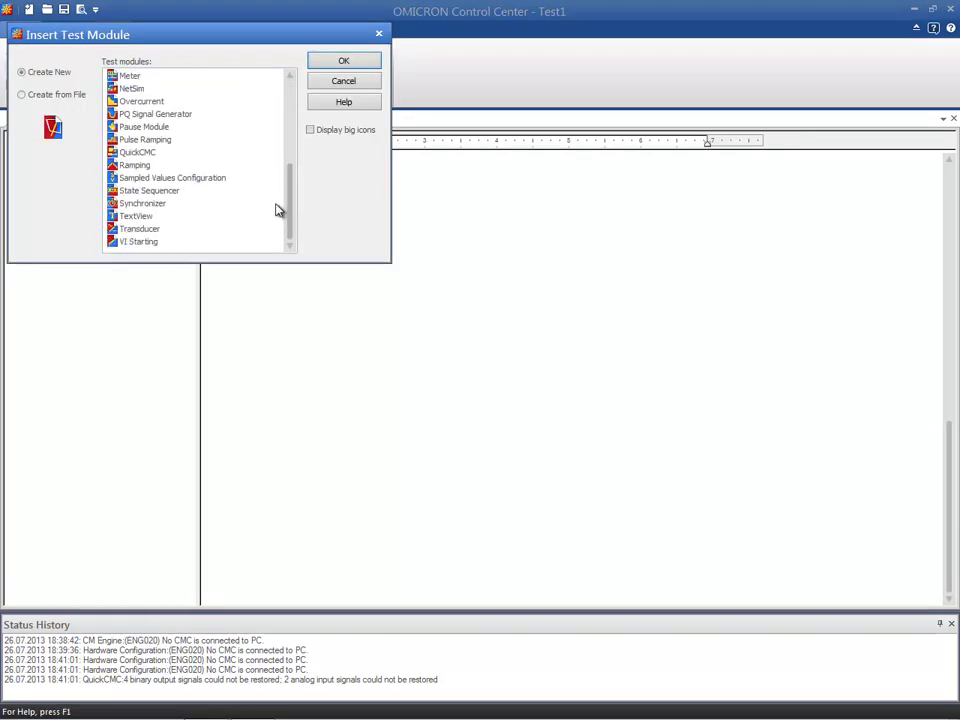
pyautogui.click(175, 131)
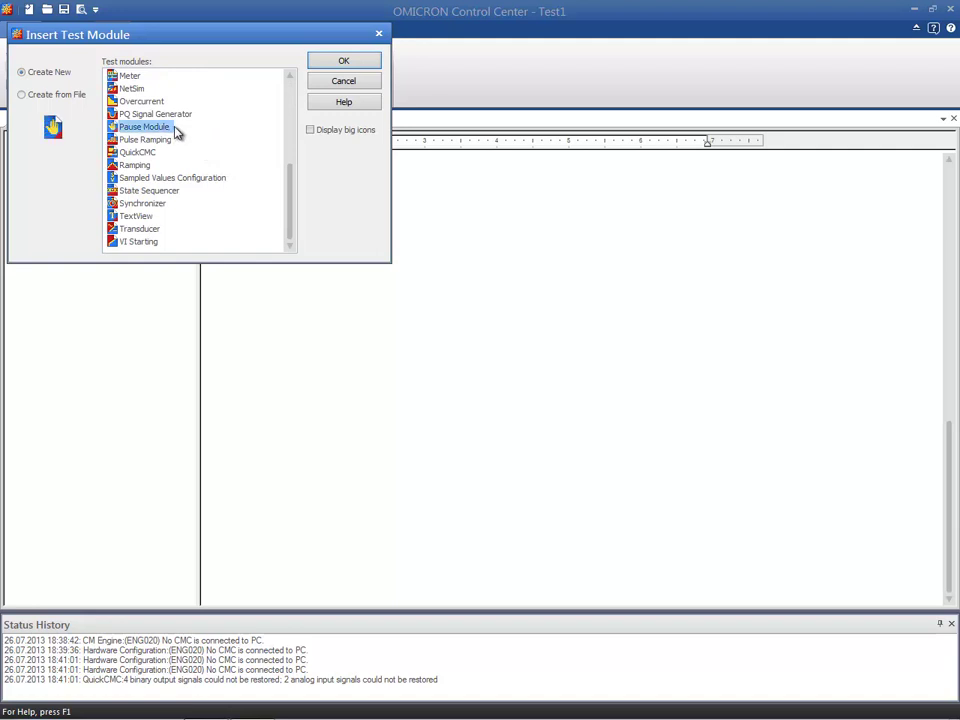
pyautogui.click(322, 62)
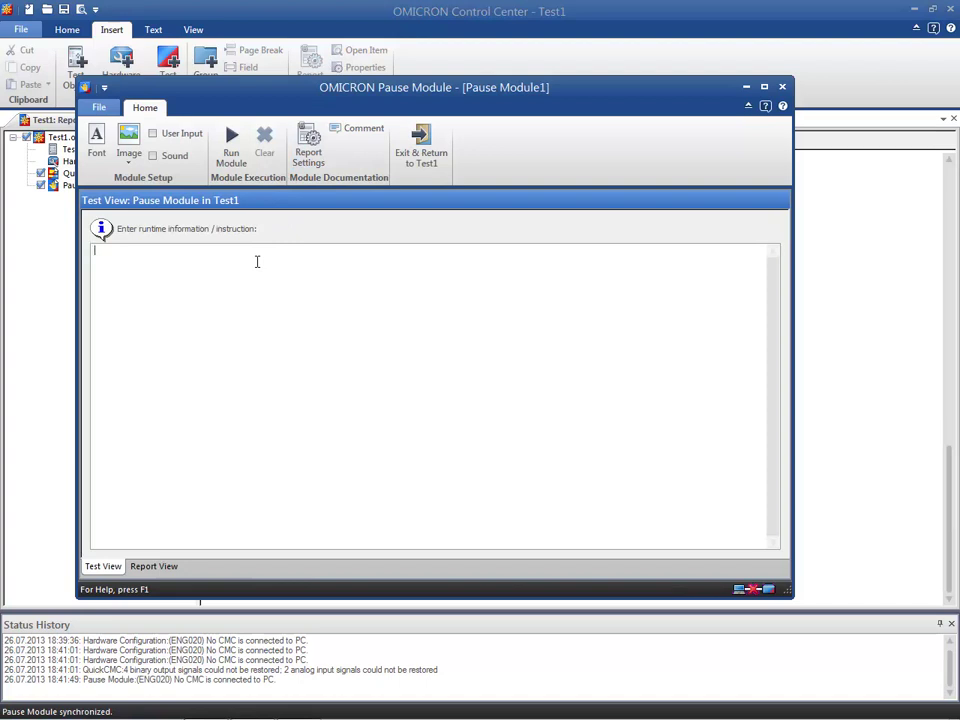
pyautogui.write('Activate / deactivate protection function!!')
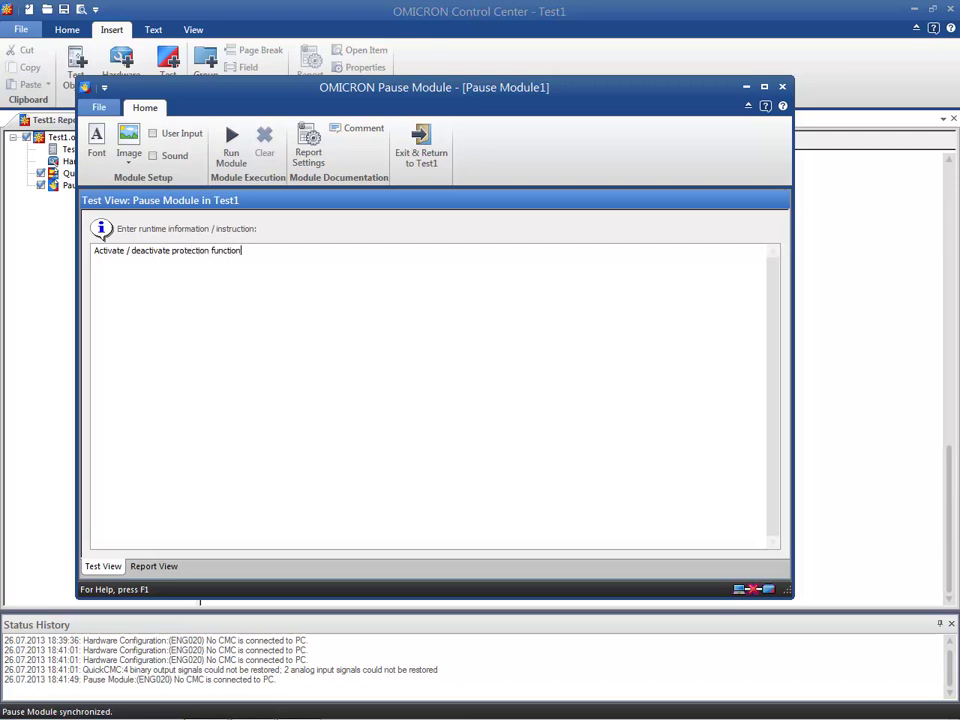
# Close the Pause Module window, run the Pause Module test from Test1 and continue past its pause instruction
pyautogui.click(785, 91)
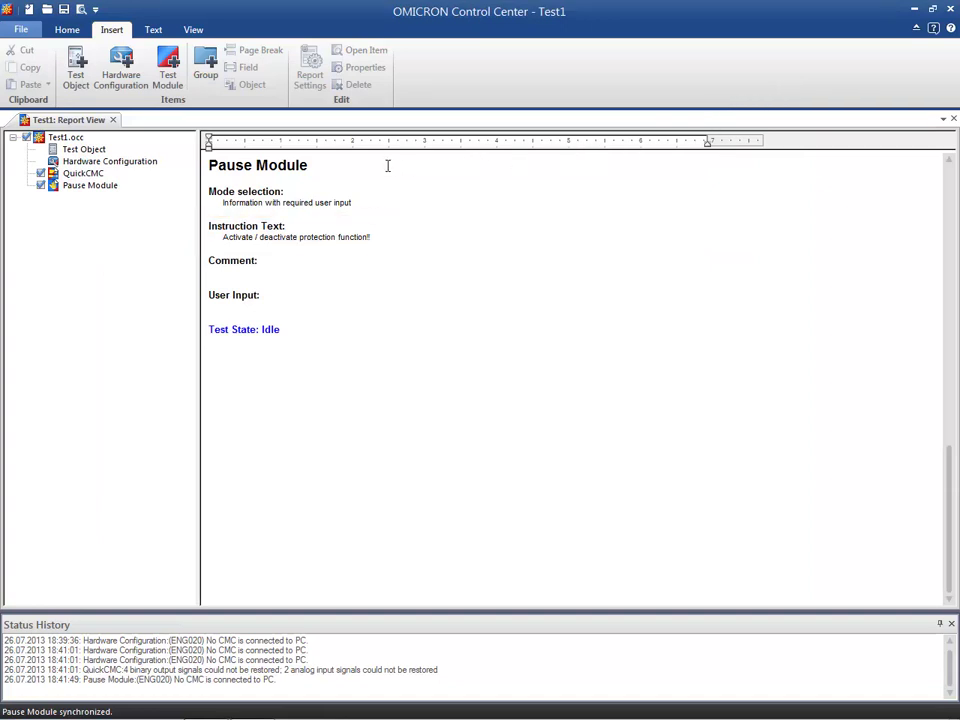
pyautogui.click(106, 187)
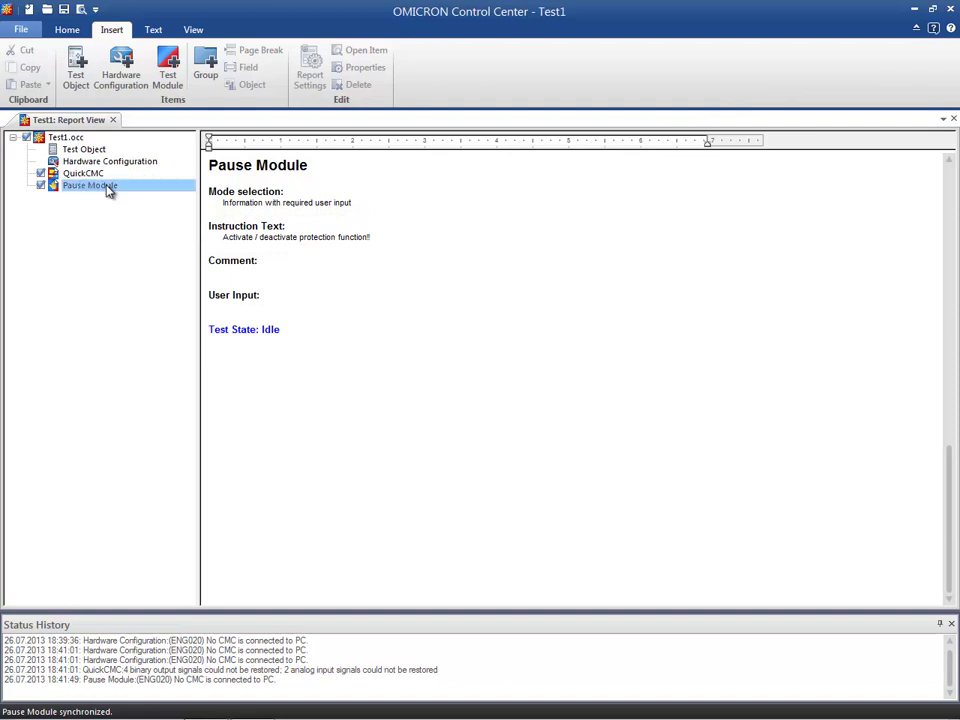
pyautogui.click(67, 31)
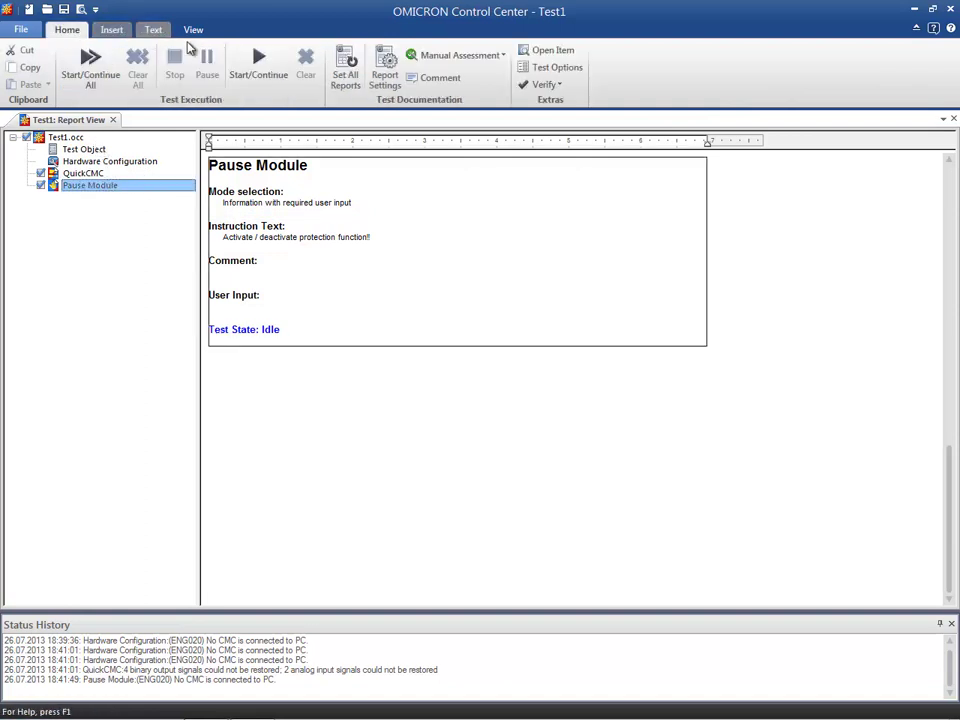
pyautogui.click(258, 62)
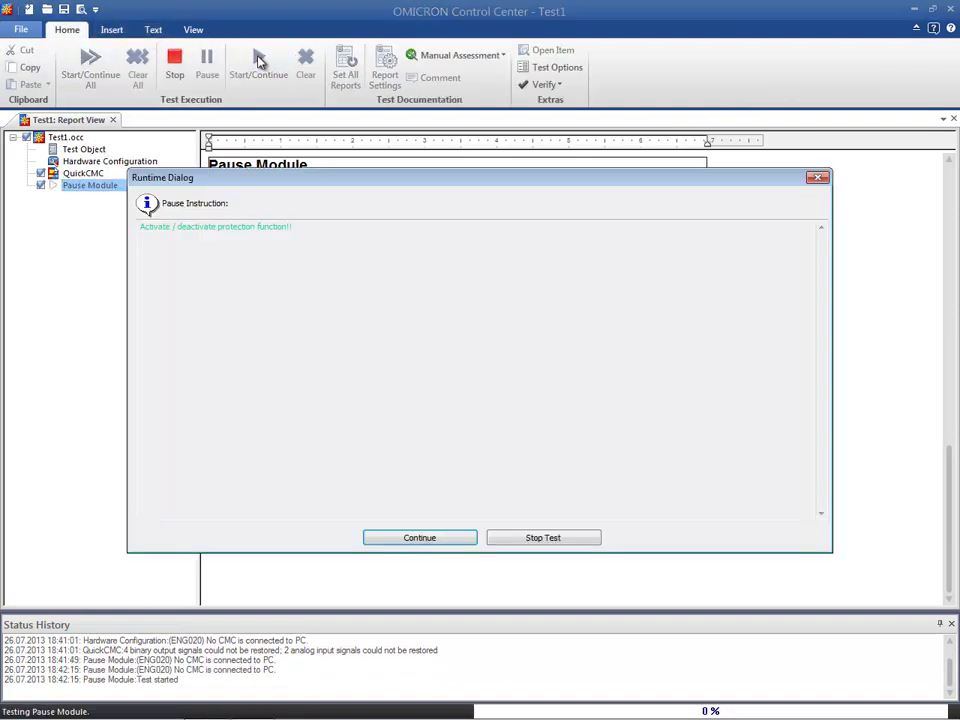
pyautogui.click(394, 540)
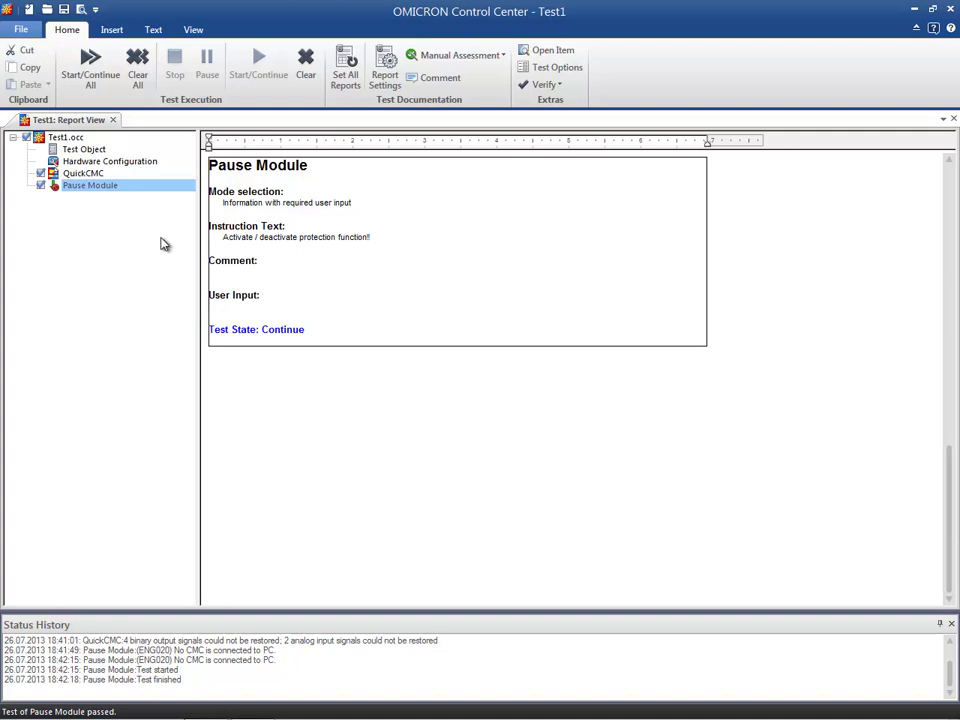
# Insert a group after the Pause Module in Test1 and name it "Emergency overcurrent"
pyautogui.click(116, 31)
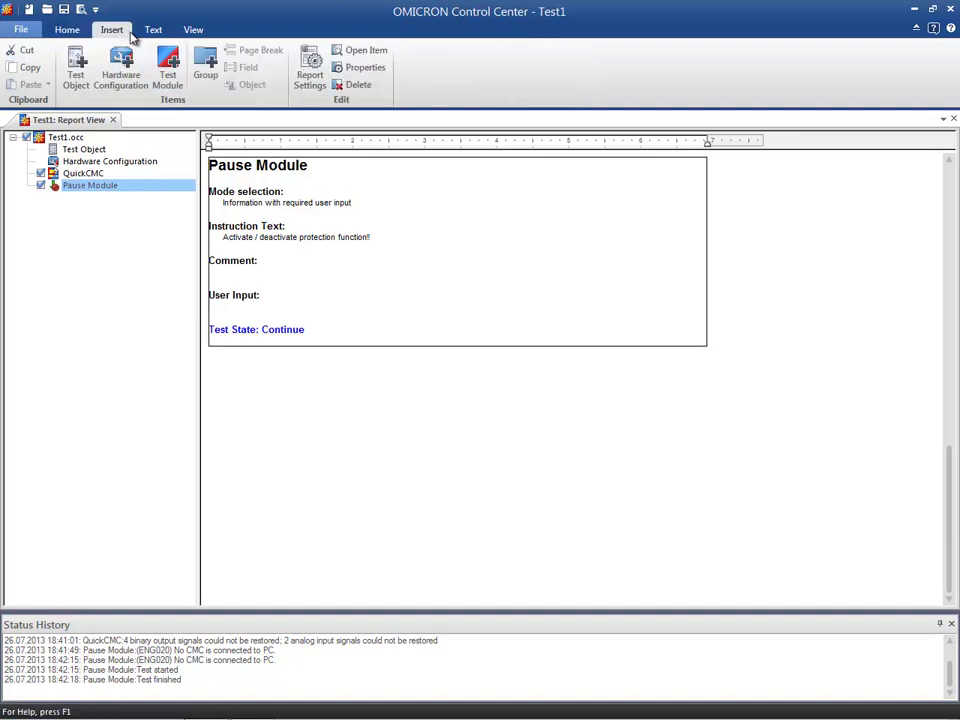
pyautogui.click(205, 63)
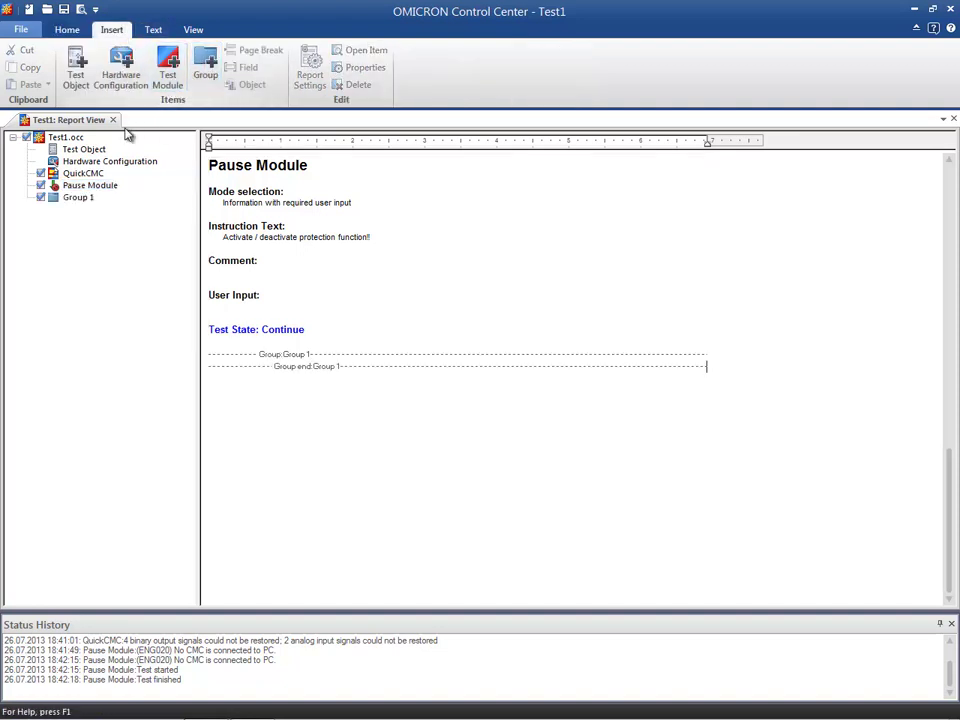
pyautogui.click(86, 198)
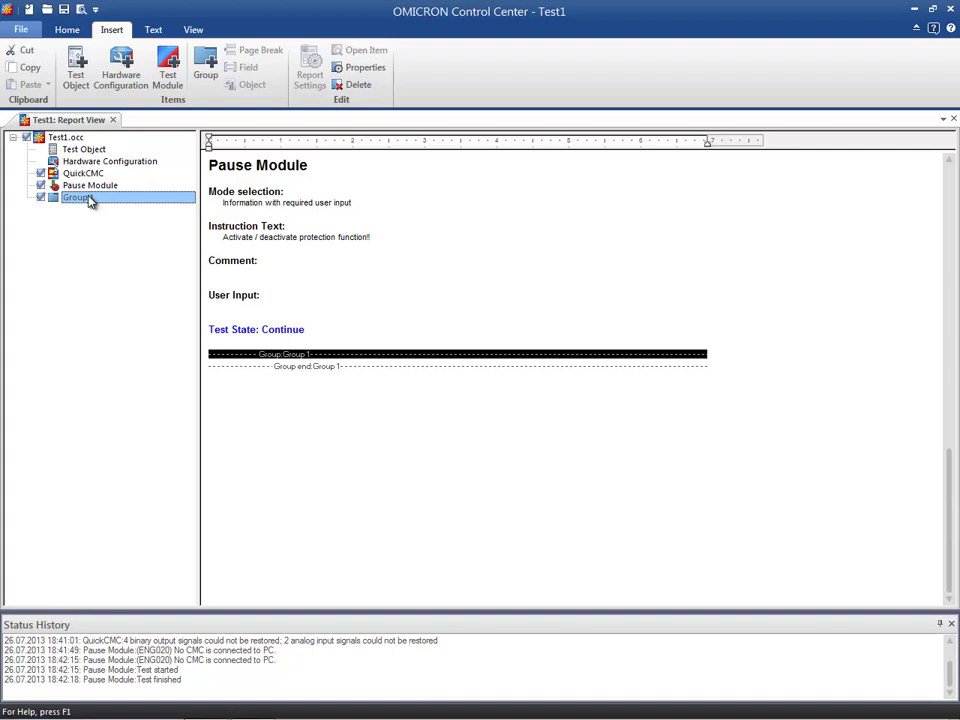
pyautogui.click(88, 198)
pyautogui.write('Emergency overcurrent')
pyautogui.click(118, 216)
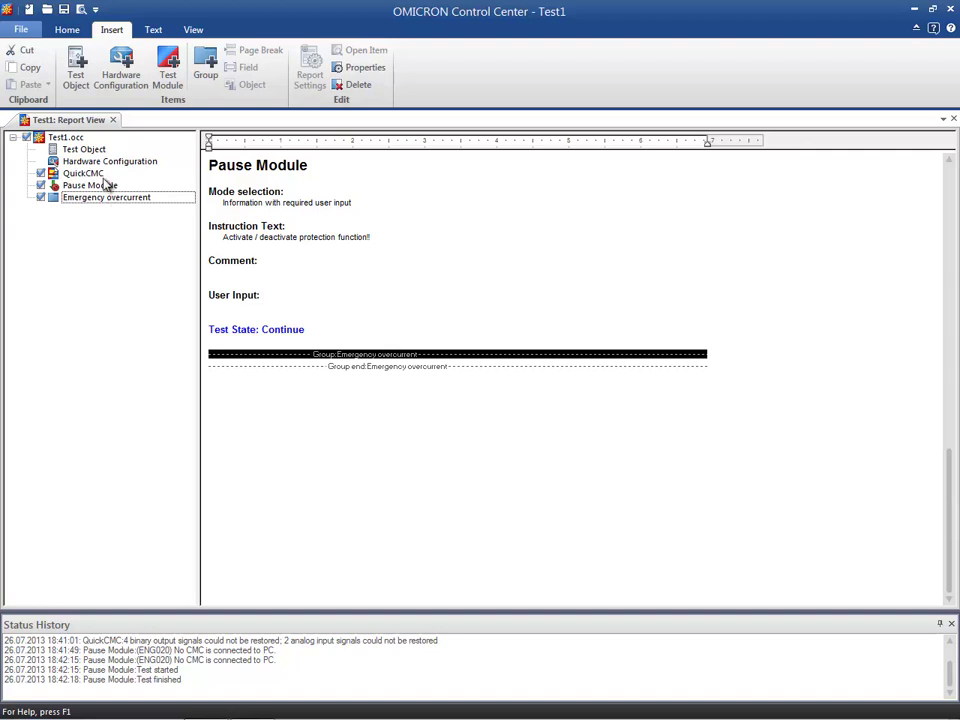
# Enter the title "Overcurrent and Distance protection test" at the start of the report, above the test object's device settings
pyautogui.click(76, 139)
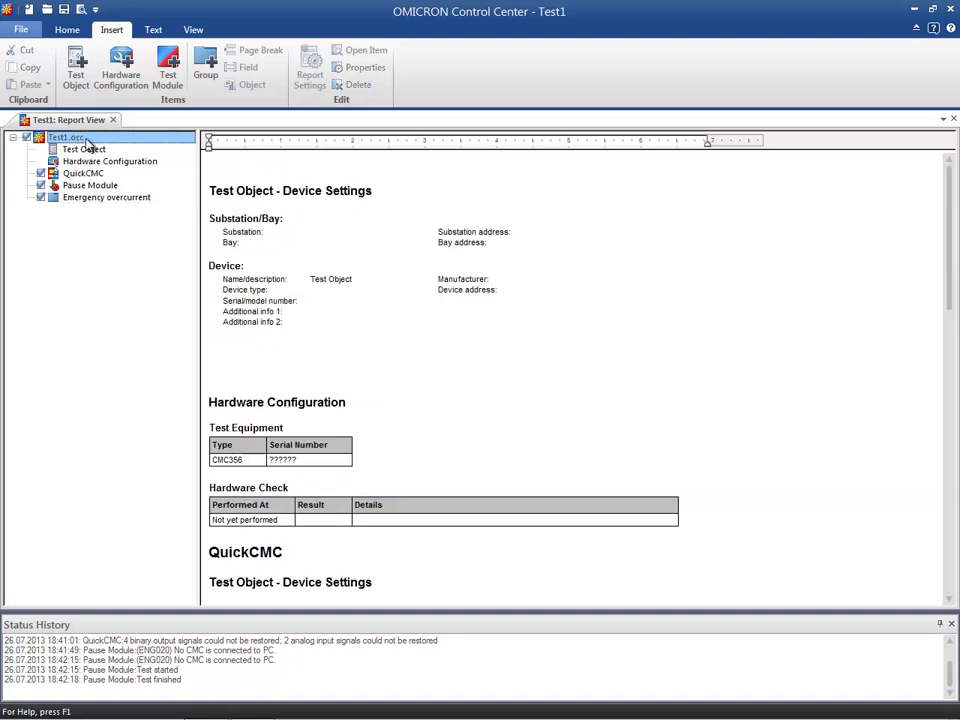
pyautogui.click(219, 161)
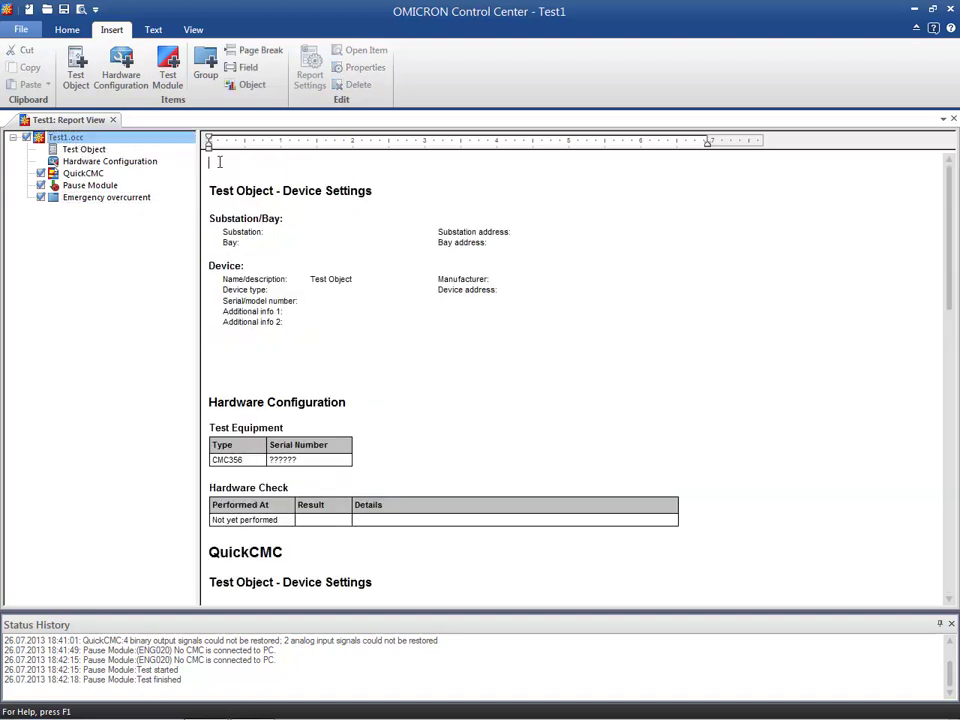
pyautogui.write('O')
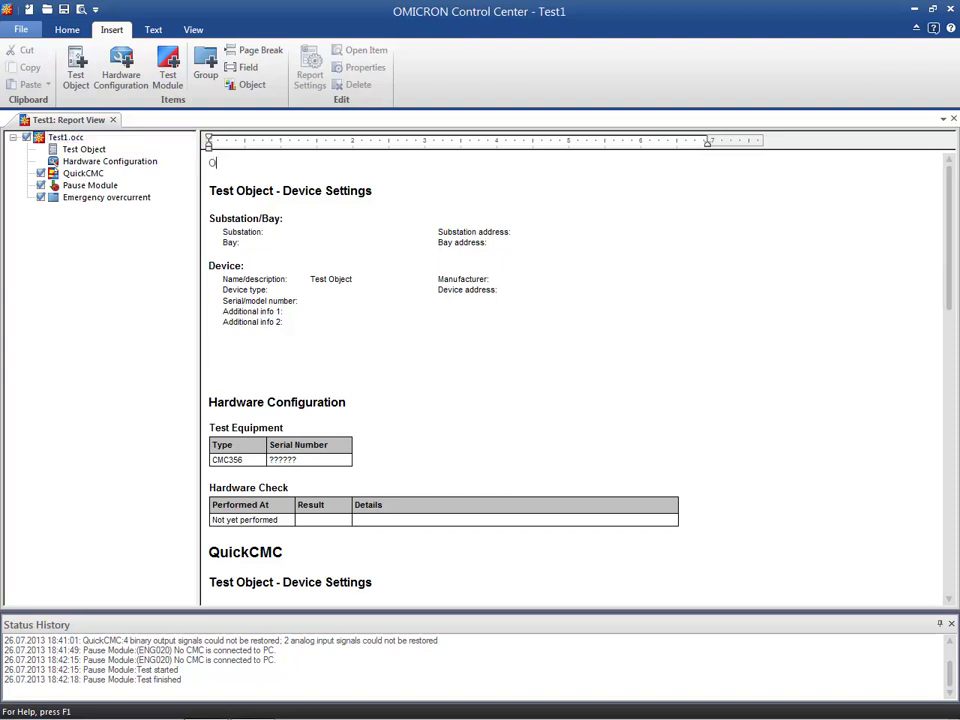
pyautogui.write('vercurrent and Distance protection test')
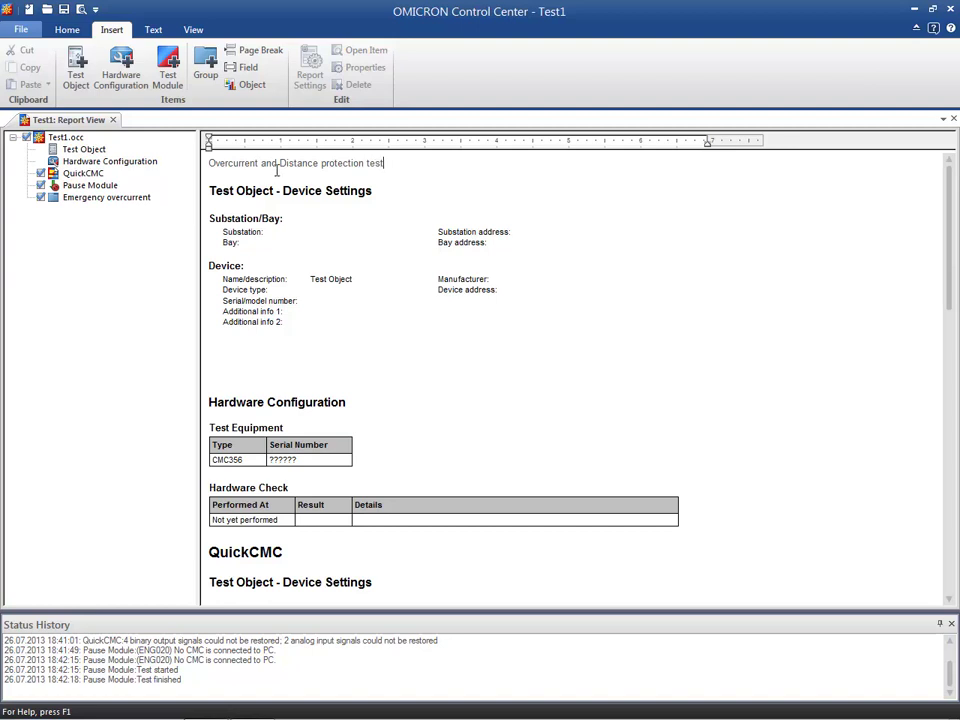
# Set the report title's font size to 18 and center it
pyautogui.click(201, 168)
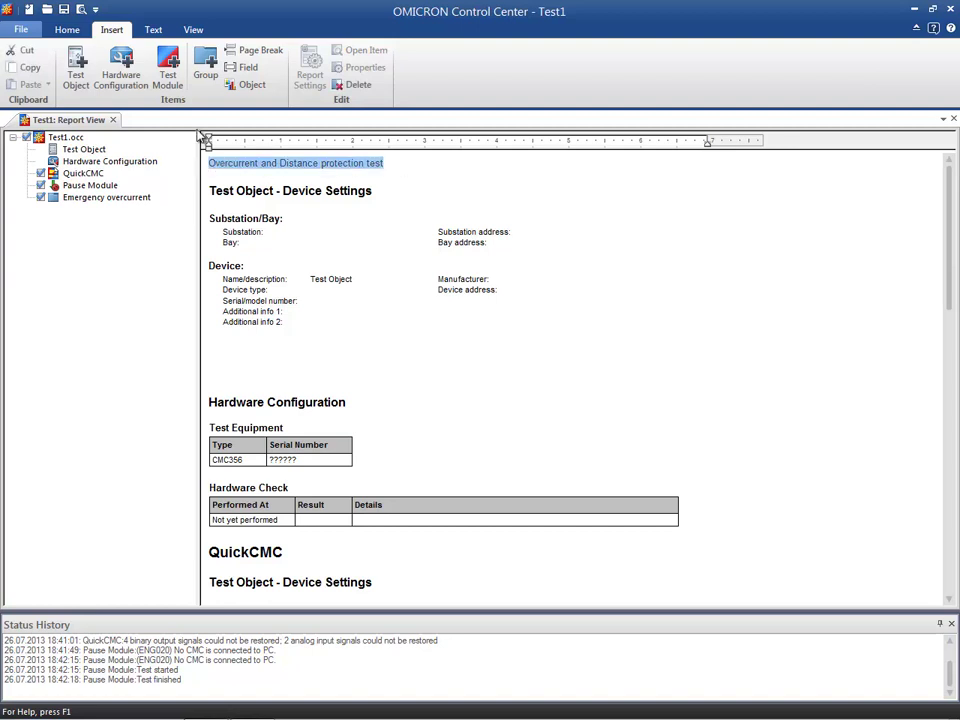
pyautogui.click(155, 30)
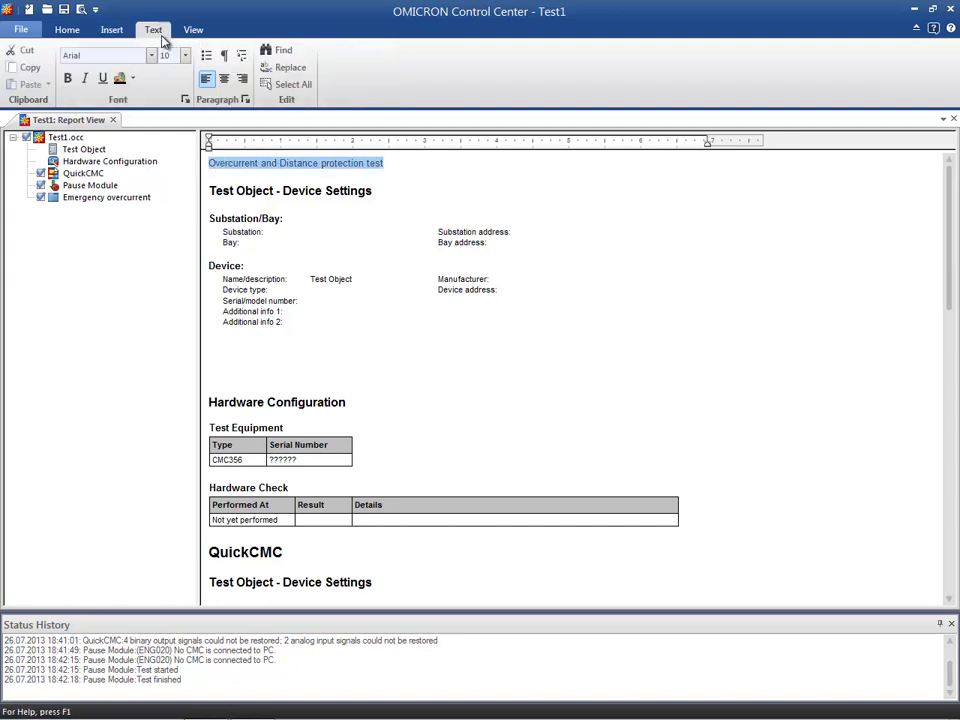
pyautogui.click(185, 55)
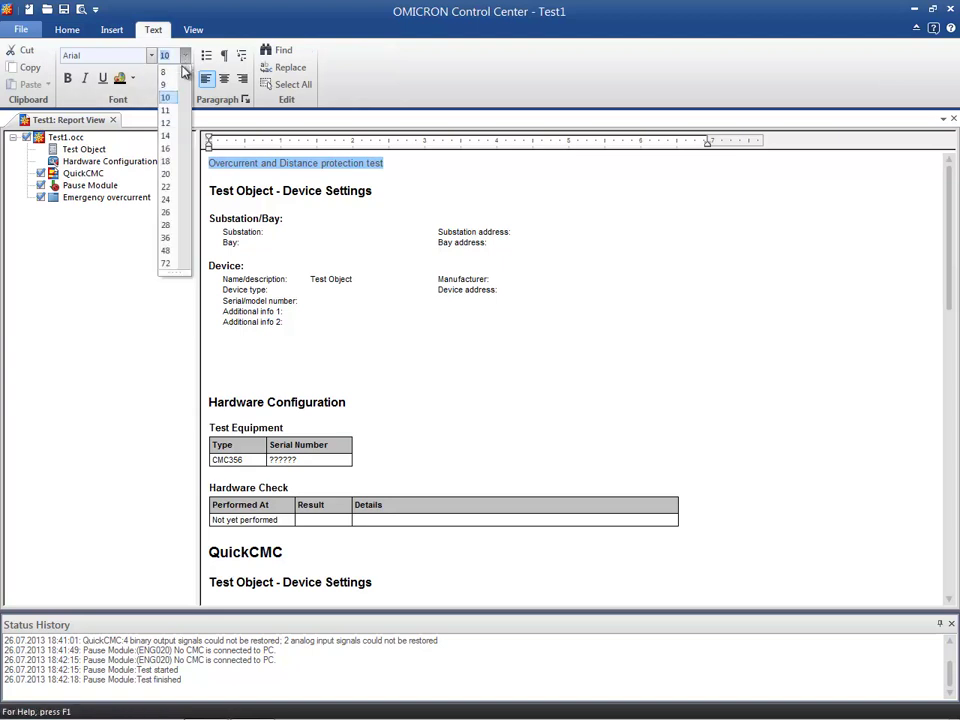
pyautogui.click(168, 161)
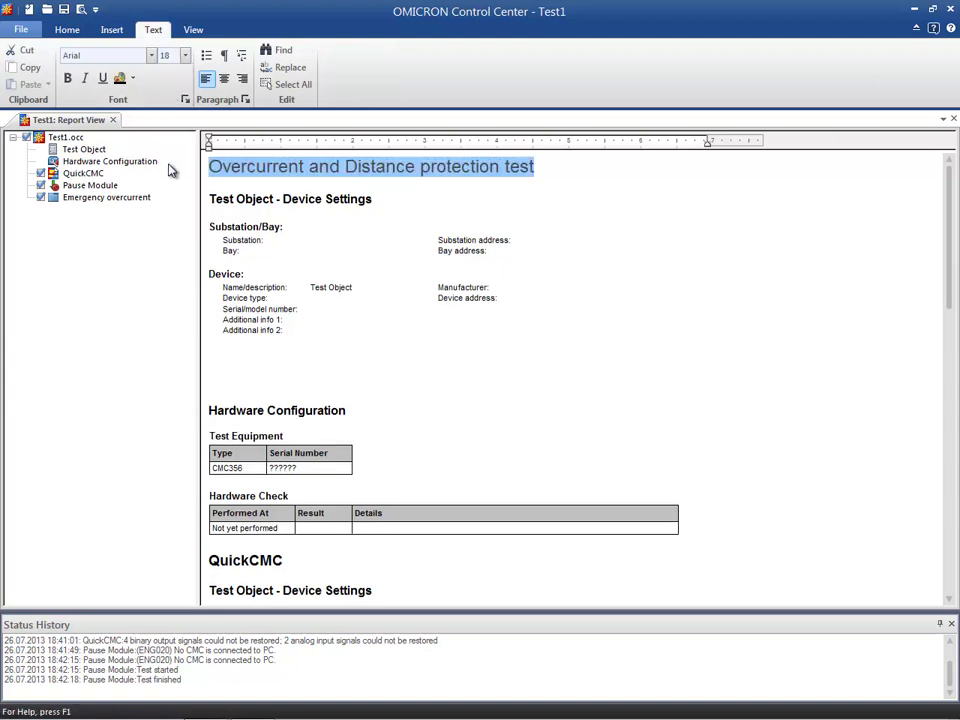
pyautogui.click(224, 78)
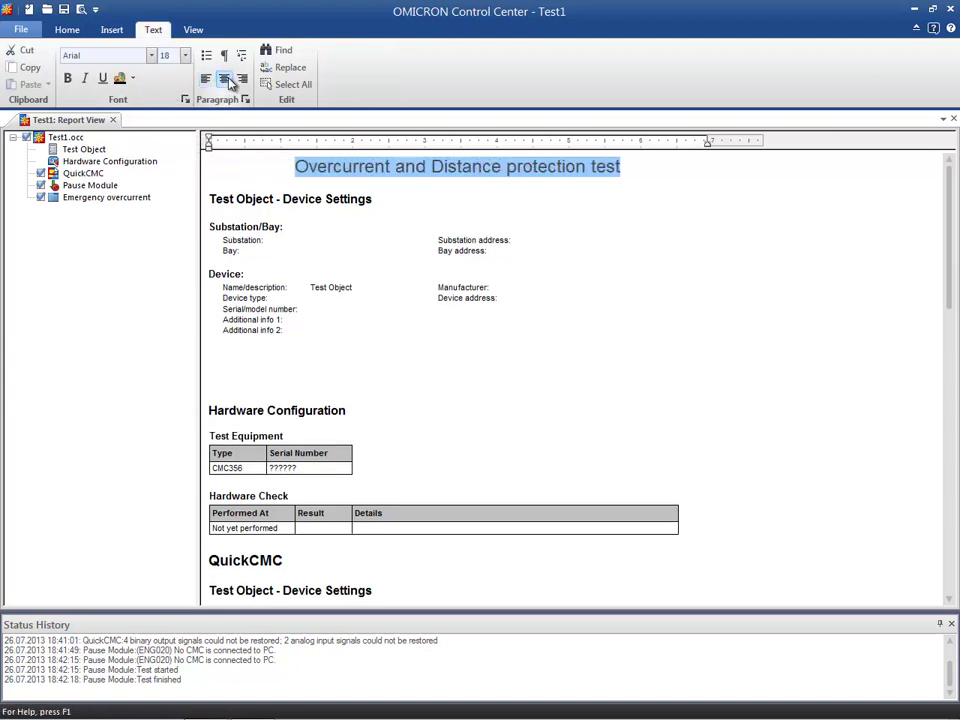
pyautogui.click(624, 166)
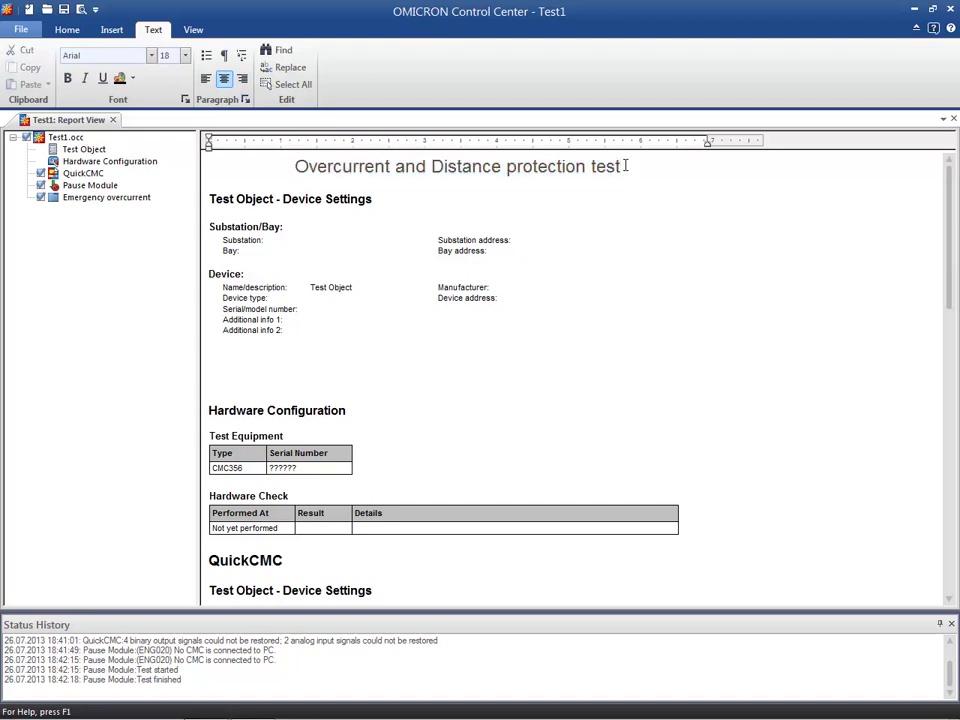
# Add an empty line above the report title and insert a new Paintbrush Picture object there
pyautogui.click(296, 167)
pyautogui.press('Return')
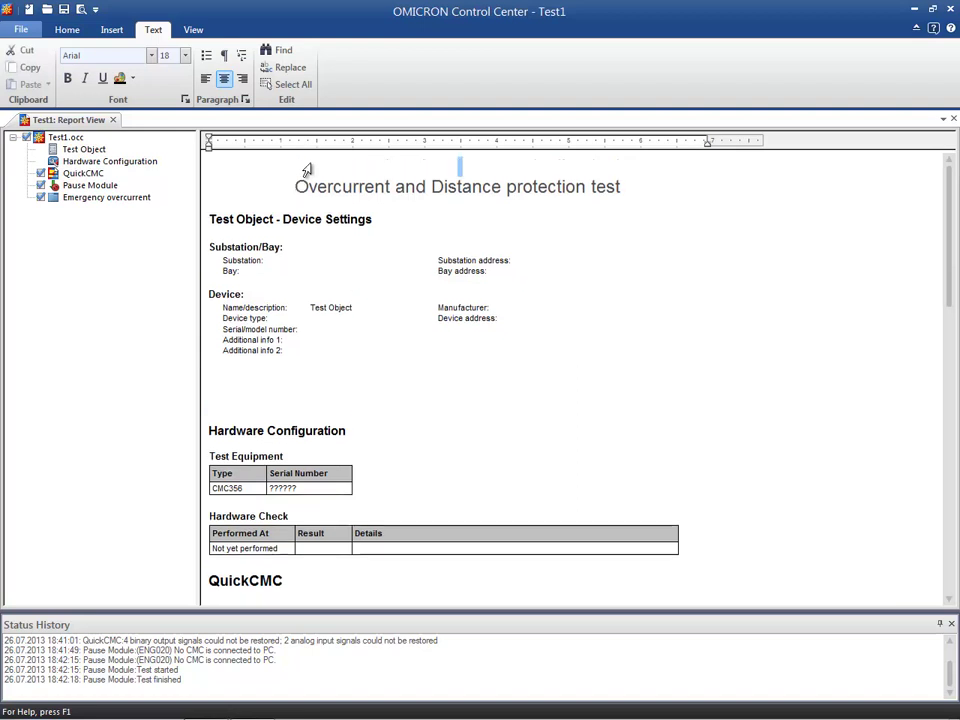
pyautogui.click(118, 31)
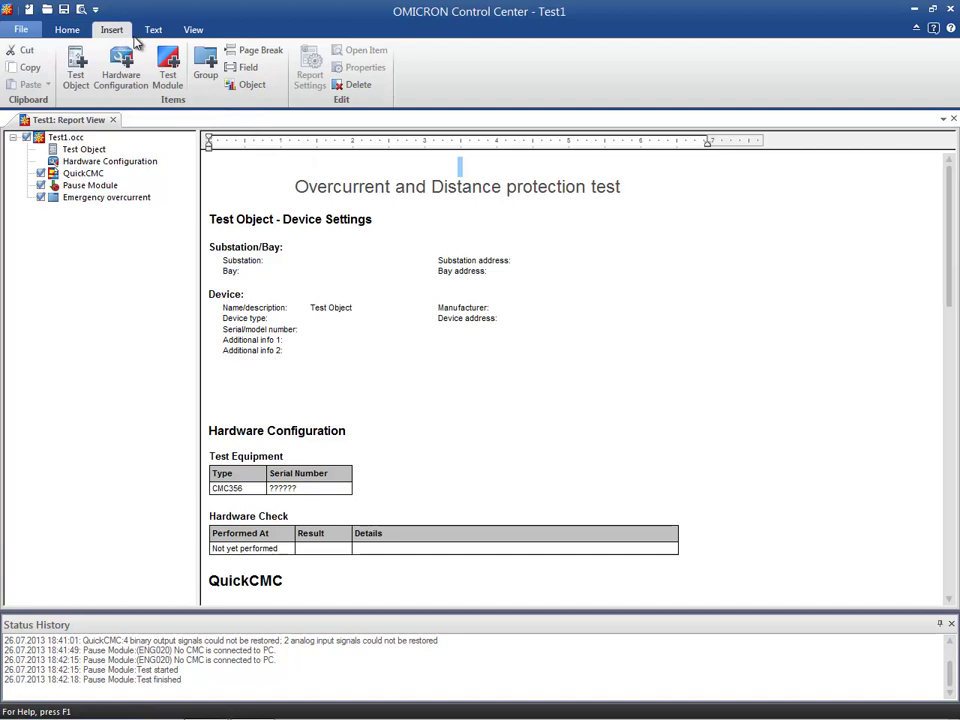
pyautogui.click(251, 85)
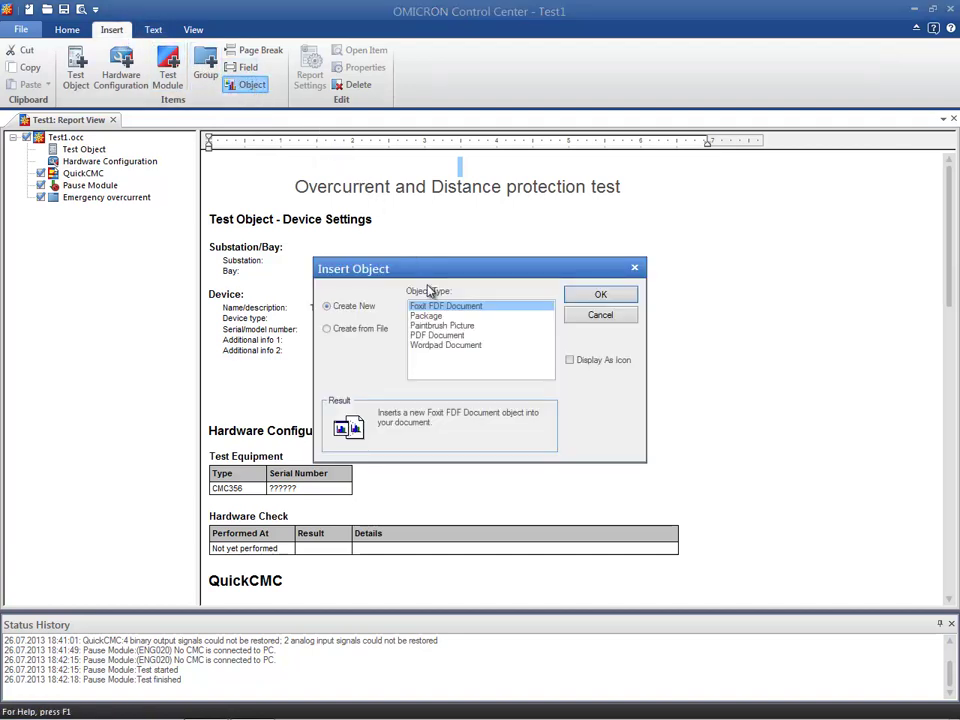
pyautogui.click(446, 325)
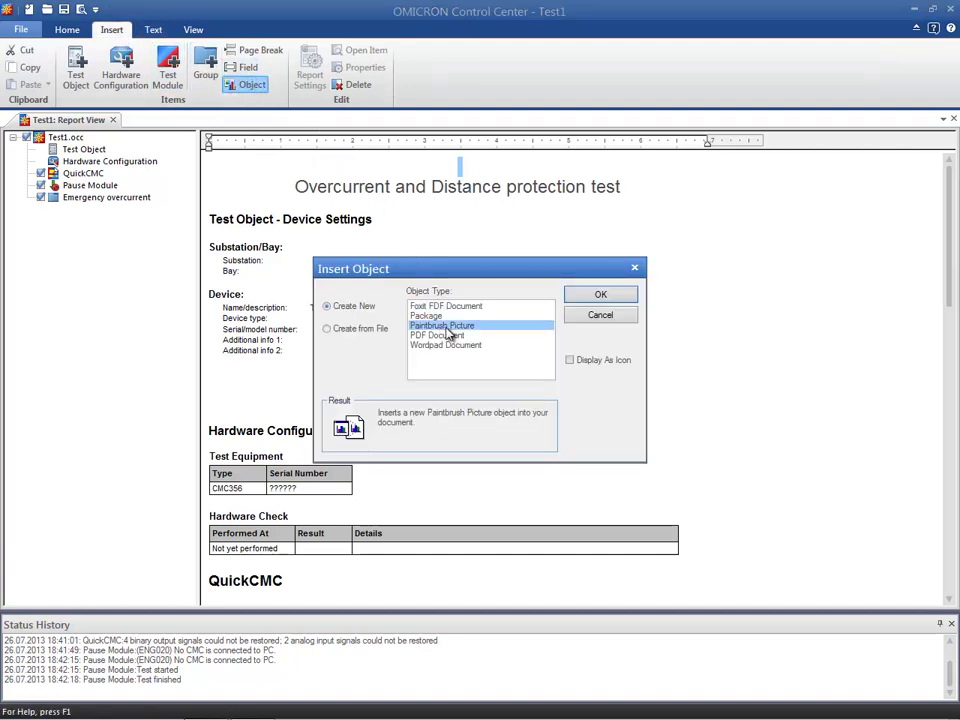
pyautogui.click(574, 293)
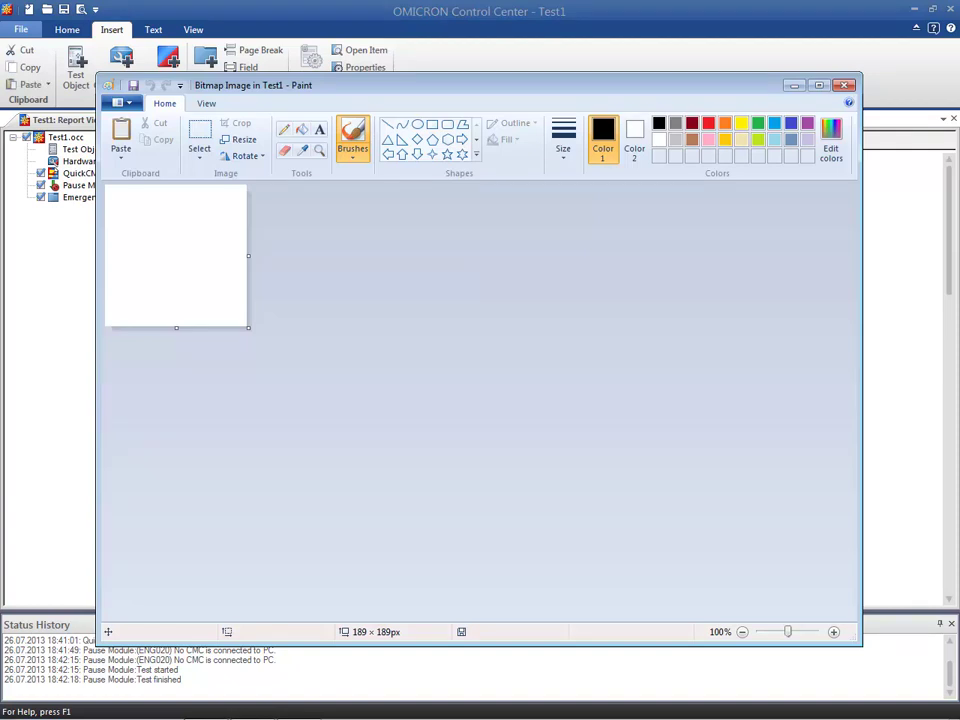
# Paste the copied OMICRON Academy logo into the picture, stretch it to about 265 × 189 px to fill the canvas, and return to the report
pyautogui.hotkey('ctrl', 'v')
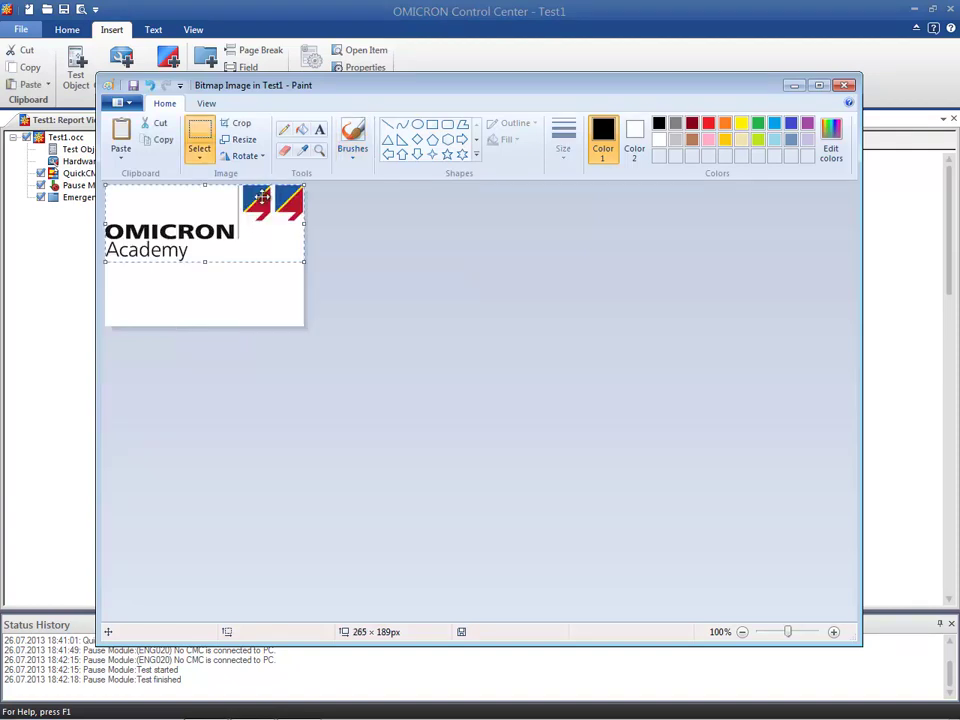
pyautogui.moveTo(205, 263); pyautogui.dragTo(201, 327)
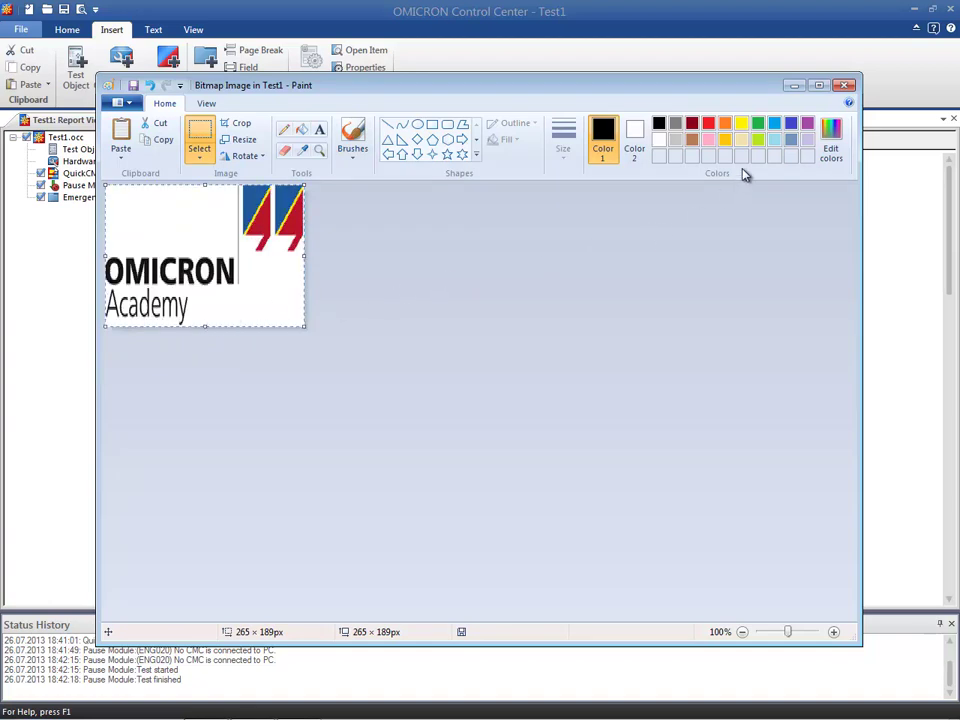
pyautogui.click(845, 86)
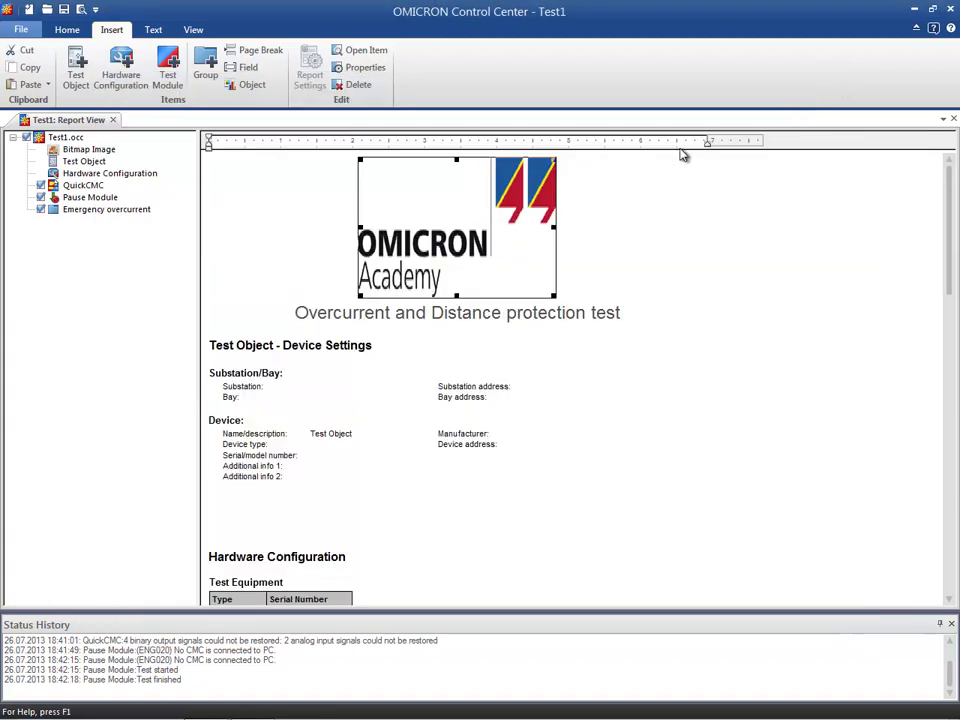
# Reduce the logo's height in the report to about two thirds and right-align it
pyautogui.moveTo(456, 296); pyautogui.dragTo(465, 252)
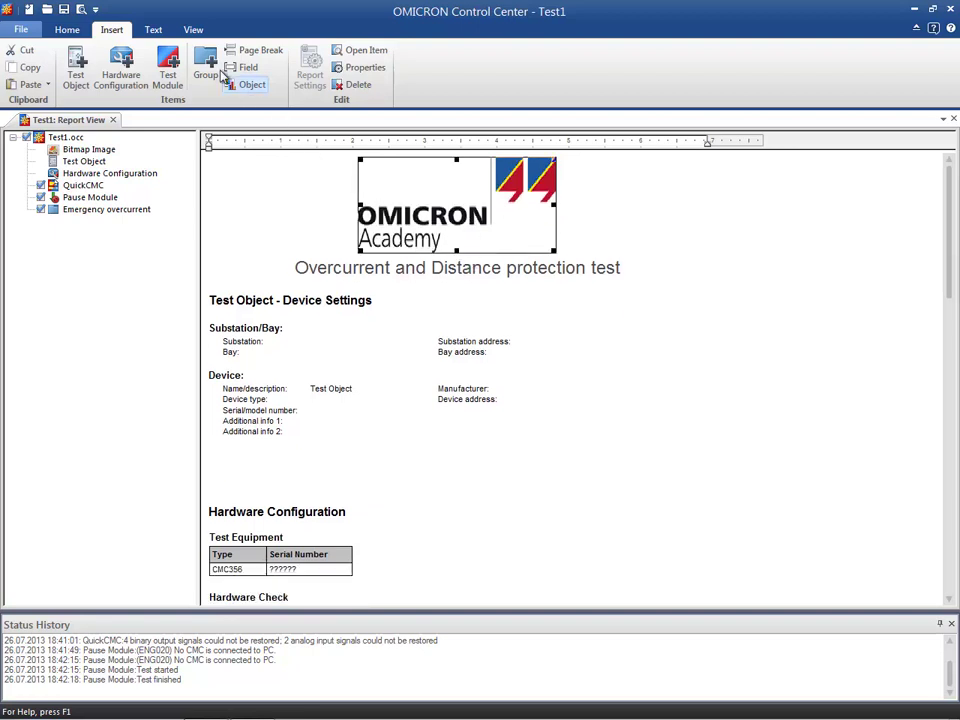
pyautogui.click(162, 31)
pyautogui.click(243, 79)
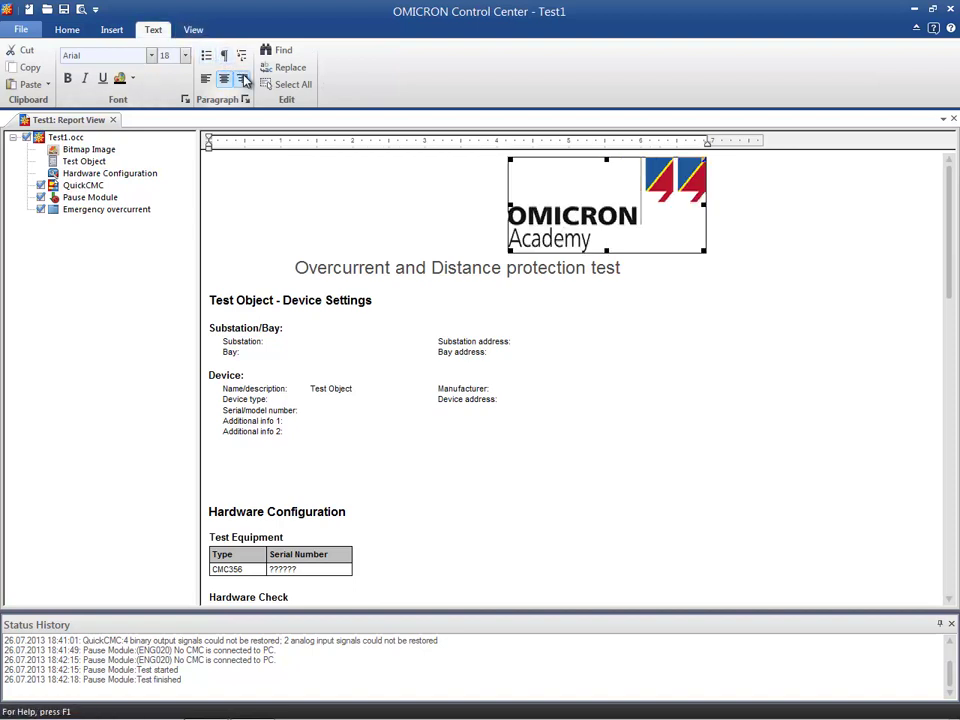
# Add an empty line between the logo and the report title, and reduce the logo's height slightly more
pyautogui.click(722, 244)
pyautogui.press('Return')
pyautogui.click(668, 205)
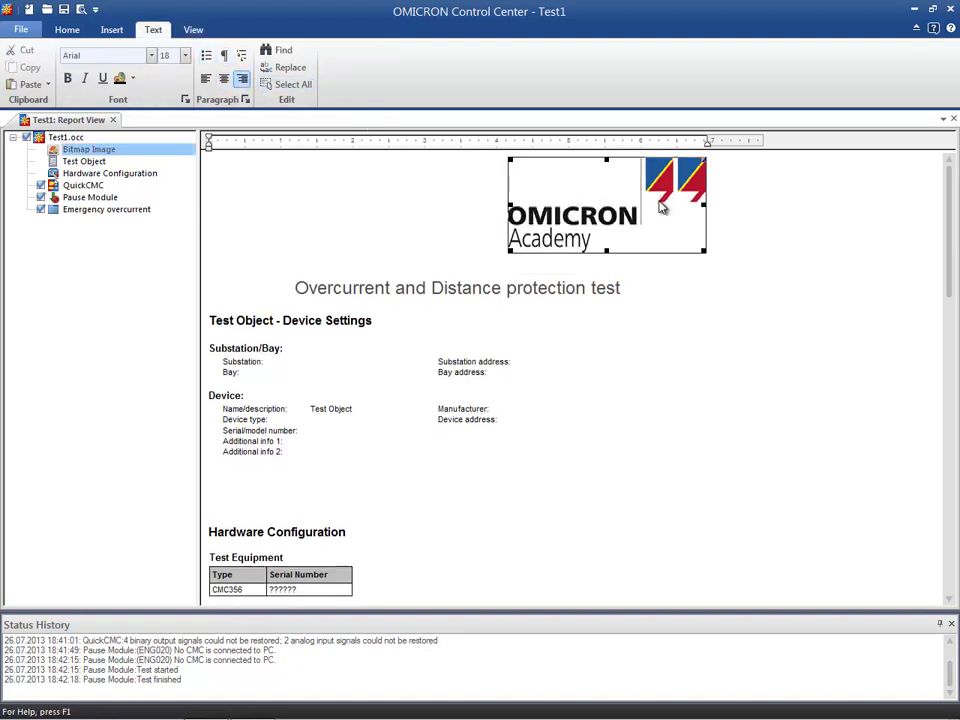
pyautogui.moveTo(608, 251); pyautogui.dragTo(610, 240)
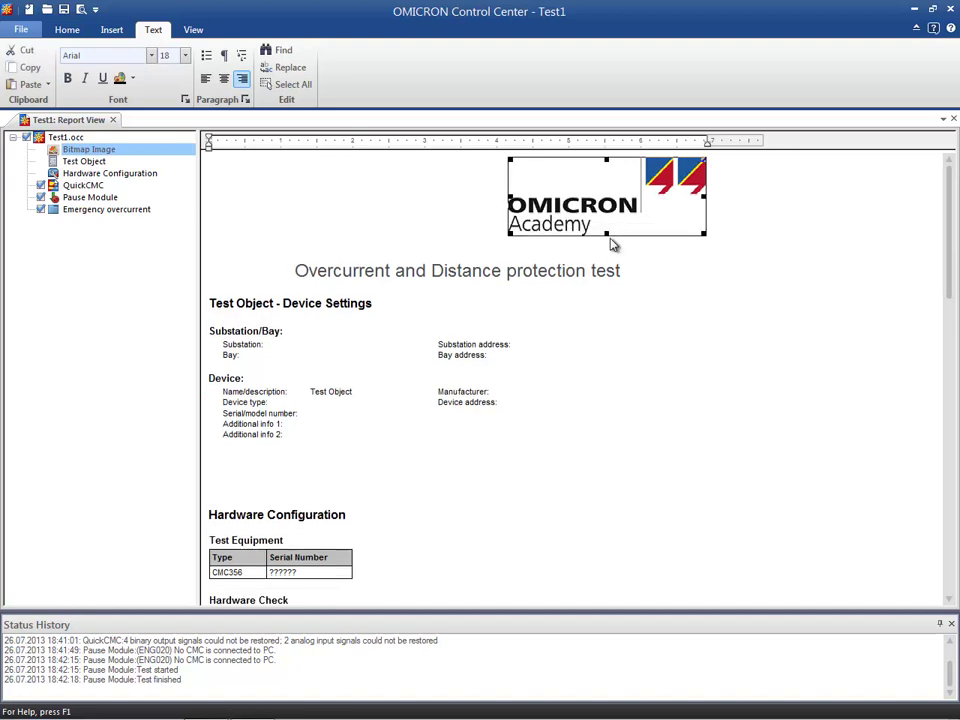
# Add an empty line between the report title and the "Test Object - Device Settings" heading
pyautogui.click(718, 256)
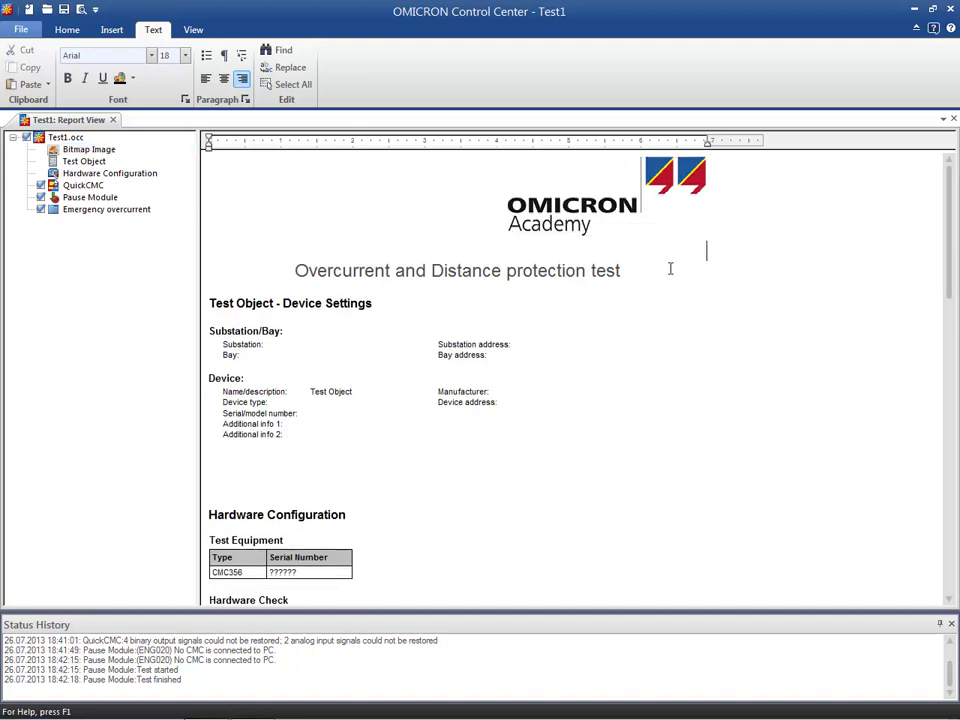
pyautogui.press('Down')
pyautogui.press('Return')
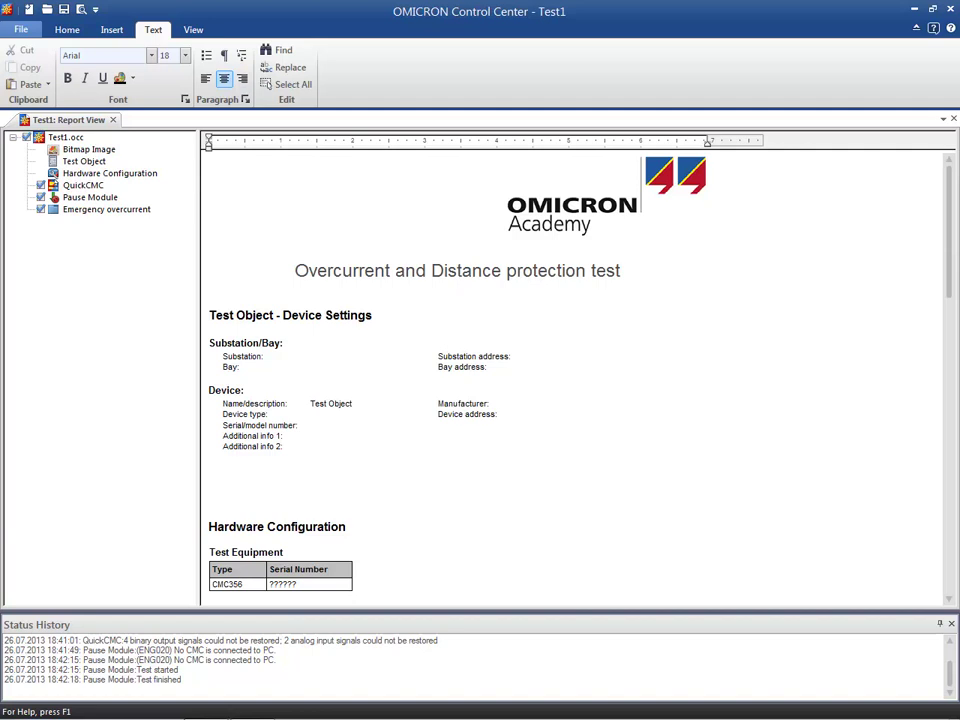